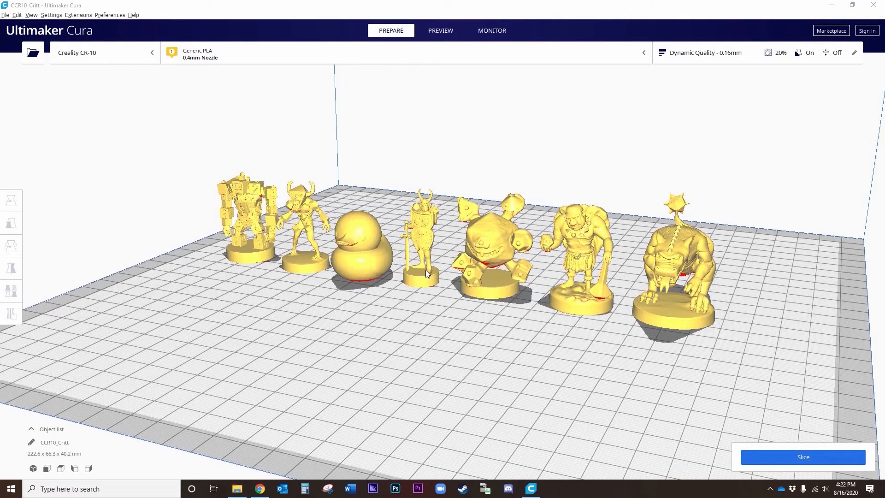
Examine the seven miniatures on the build plate from several angles, then close the project window.
{"action": "mouse_move", "coordinate": [425, 269]}
{"action": "right_mouse_down"}
{"action": "mouse_move", "coordinate": [326, 295]}
{"action": "mouse_move", "coordinate": [416, 281]}
{"action": "right_mouse_up"}
{"action": "right_click_drag", "start_coordinate": [539, 292], "coordinate": [423, 395]}
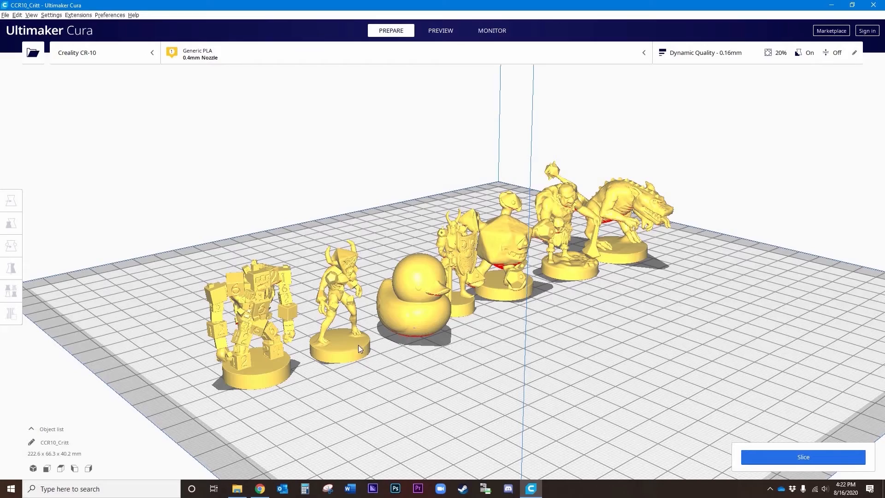
{"action": "right_click_drag", "start_coordinate": [359, 345], "coordinate": [408, 322]}
{"action": "middle_click_drag", "start_coordinate": [457, 366], "coordinate": [411, 321]}
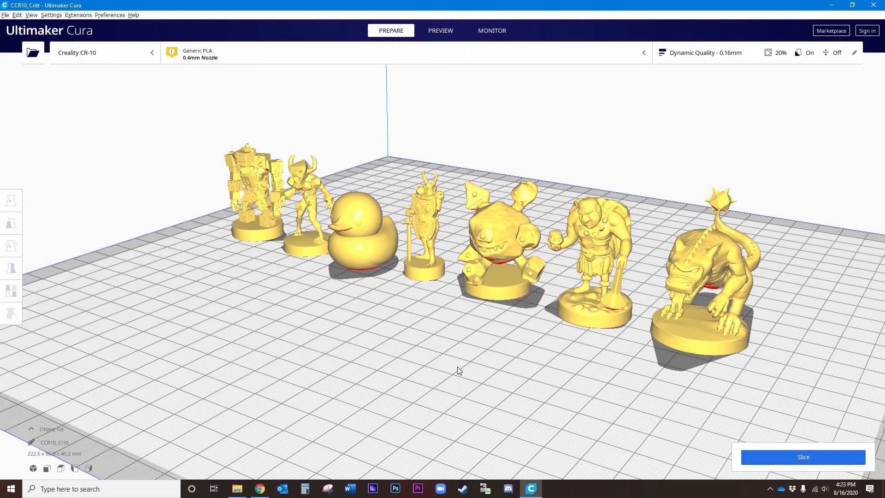
{"action": "left_click", "coordinate": [875, 5]}
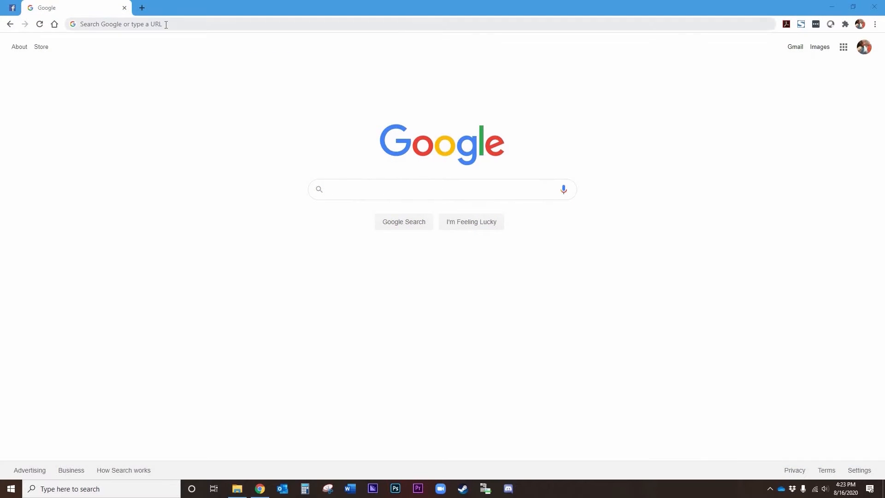
Search the web for "cura slicer" in the browser and open the official Ultimaker Cura software page.
{"action": "left_click", "coordinate": [166, 25]}
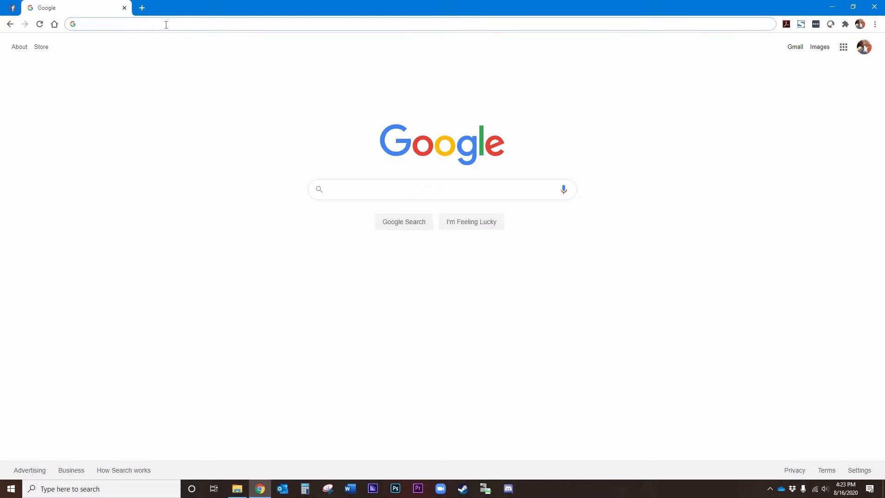
{"action": "type", "text": "cura"}
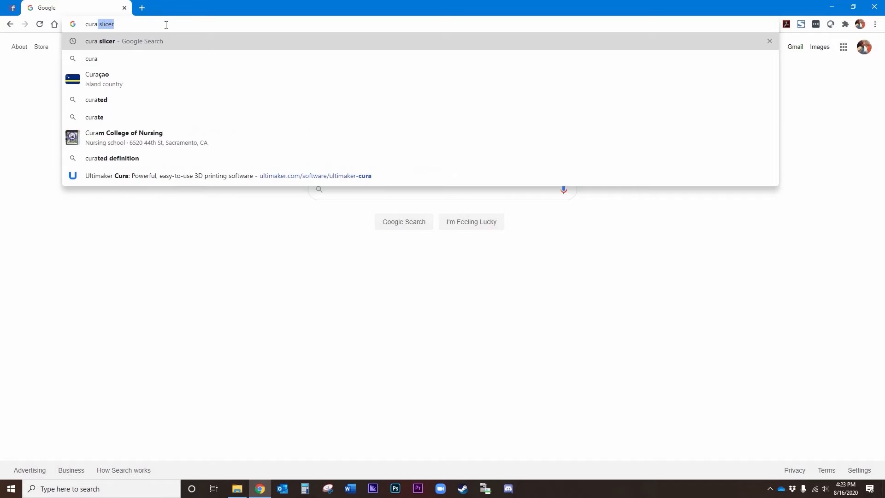
{"action": "key", "text": "Return"}
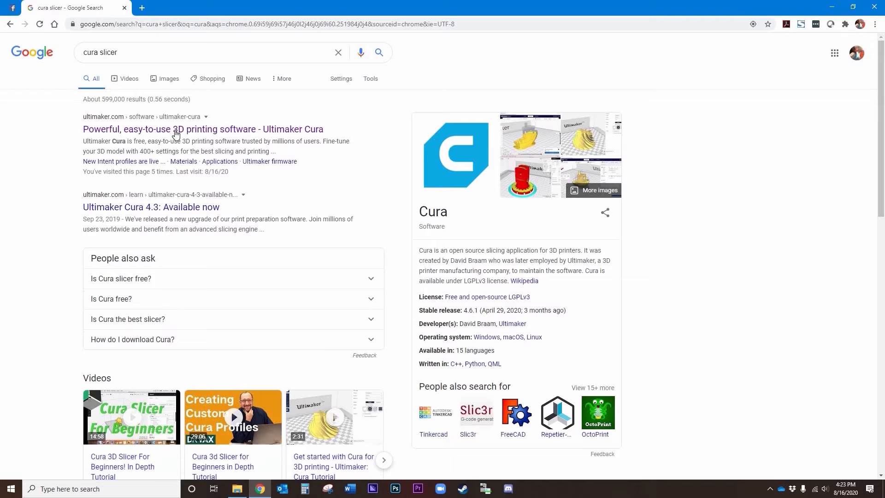
{"action": "left_click", "coordinate": [173, 134]}
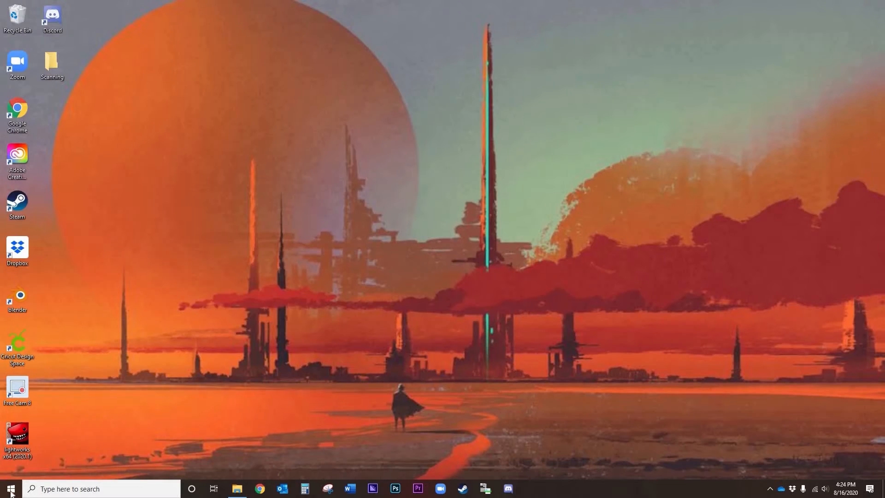
Launch Ultimaker Cura 4.6 from the installed programs.
{"action": "left_click", "coordinate": [10, 490]}
{"action": "scroll", "coordinate": [72, 443], "scroll_direction": "down", "scroll_amount": 5}
{"action": "scroll", "coordinate": [72, 443], "scroll_direction": "down", "scroll_amount": 20}
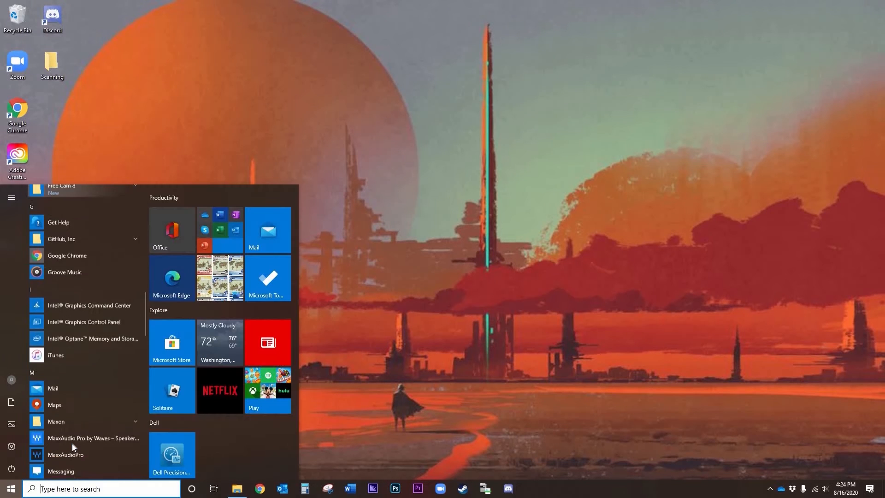
{"action": "scroll", "coordinate": [106, 450], "scroll_direction": "down", "scroll_amount": 1}
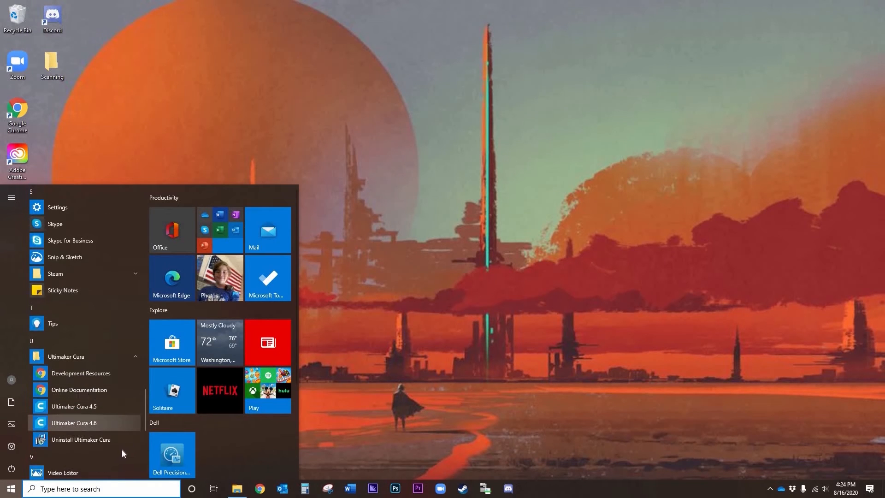
{"action": "left_click", "coordinate": [122, 425]}
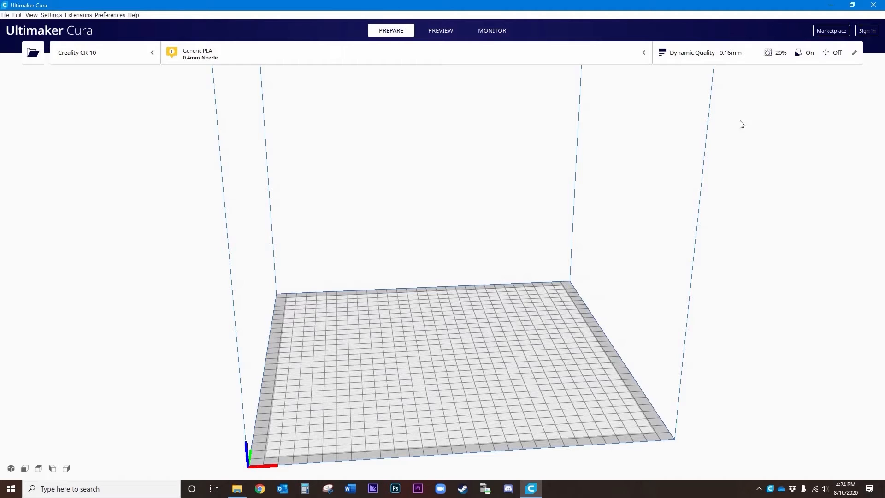
Import all seven model files, Critt.stl and the six OBJ files, from the DitD 3D Files folder onto Cura's build plate.
{"action": "left_click_drag", "start_coordinate": [884, 138], "coordinate": [674, 79]}
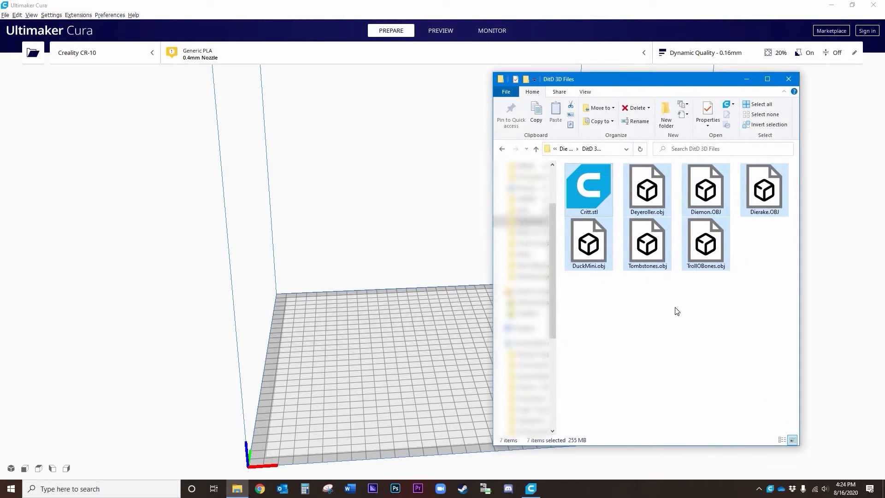
{"action": "left_click", "coordinate": [721, 360]}
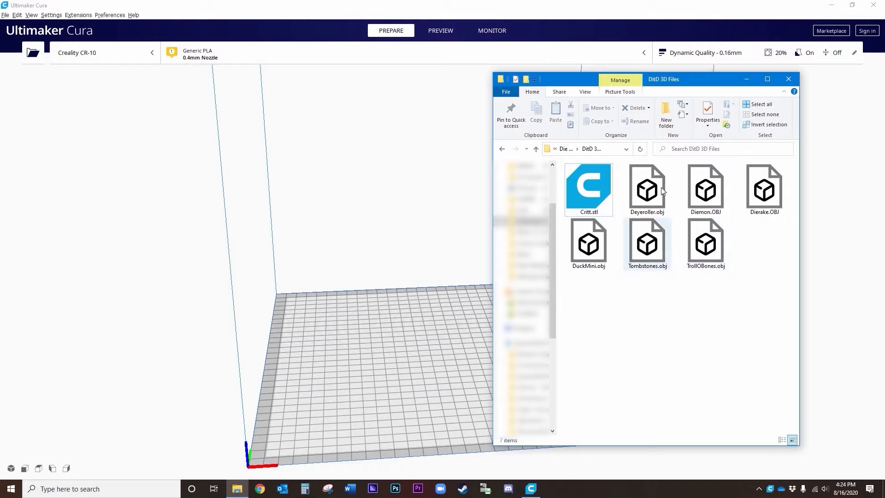
{"action": "left_click", "coordinate": [587, 184]}
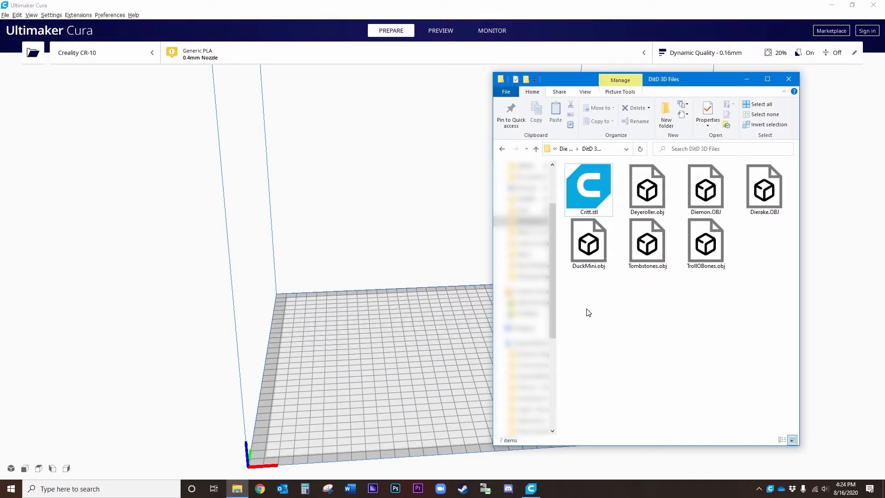
{"action": "left_click_drag", "start_coordinate": [585, 301], "coordinate": [747, 332]}
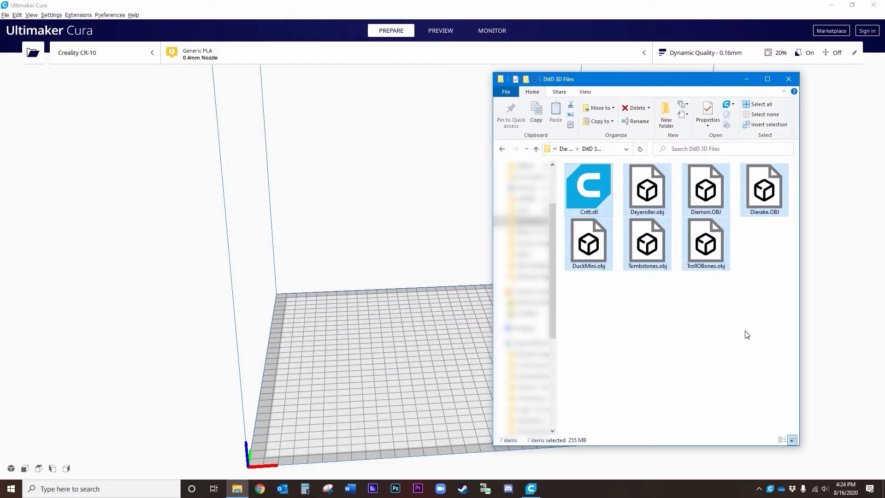
{"action": "left_click_drag", "start_coordinate": [601, 187], "coordinate": [430, 356]}
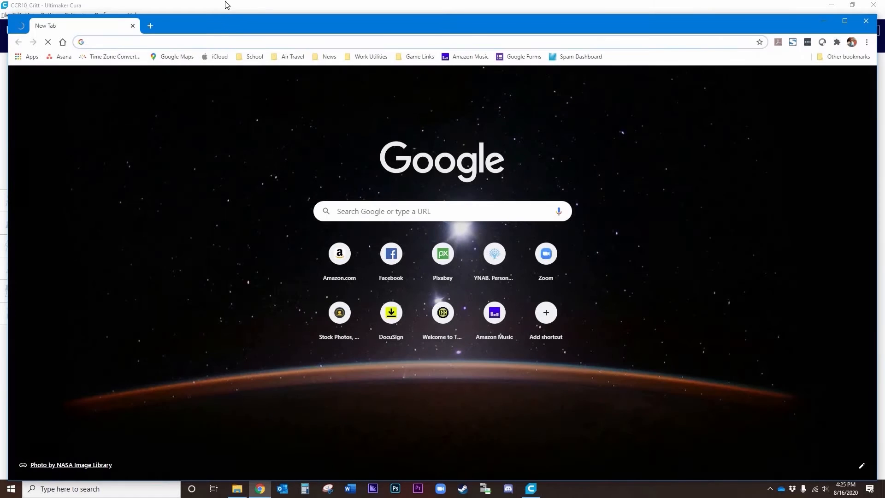
Open the Creality CR-10 user group at facebook.com/groups/CrealityCR10 in the browser and browse its discussion posts.
{"action": "double_click", "coordinate": [214, 22]}
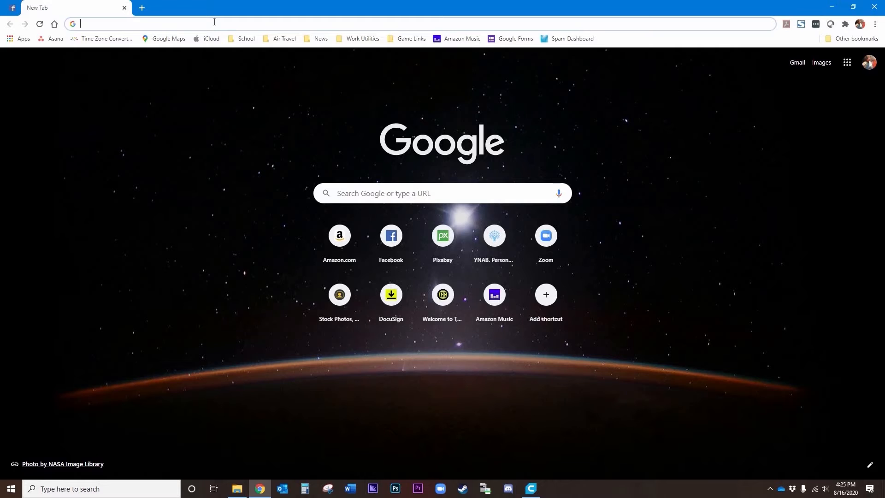
{"action": "type", "text": "f"}
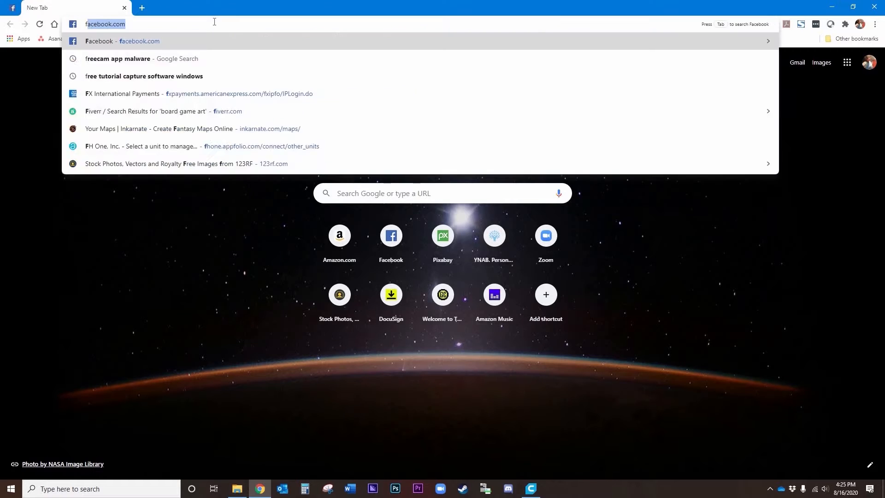
{"action": "type", "text": "acebook.co"}
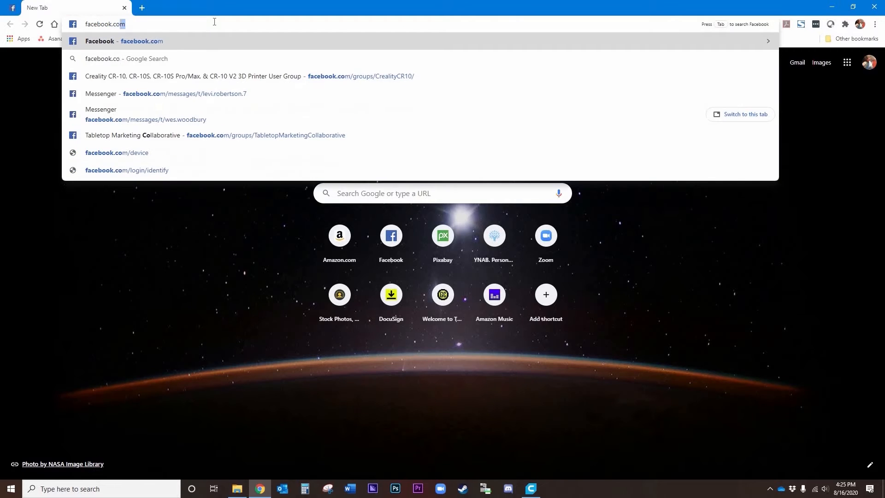
{"action": "type", "text": "m/group"}
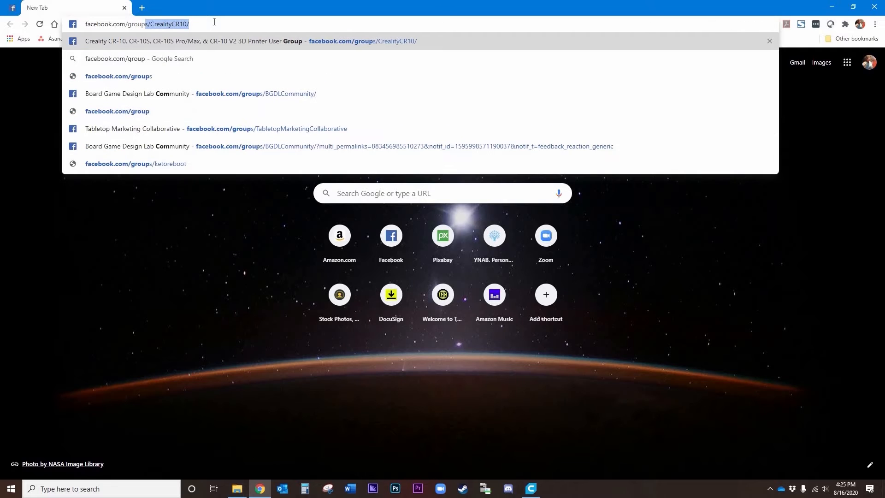
{"action": "key", "text": "Return"}
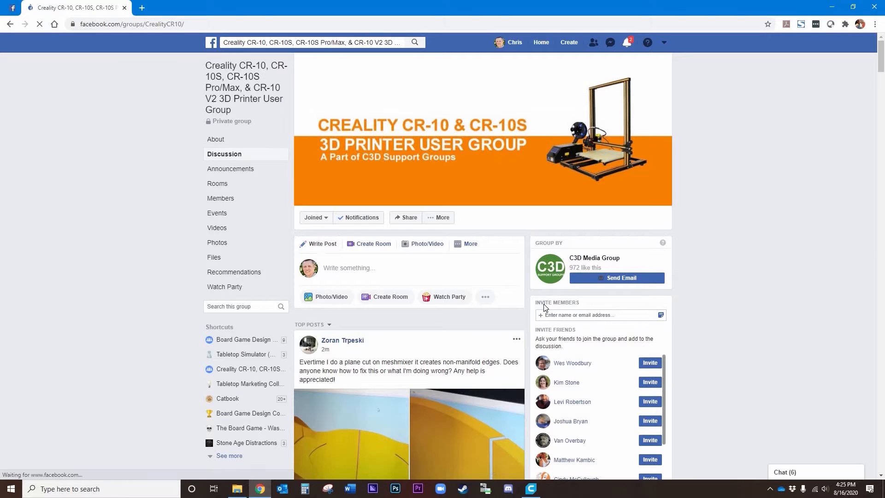
{"action": "scroll", "coordinate": [544, 308], "scroll_direction": "down", "scroll_amount": 10}
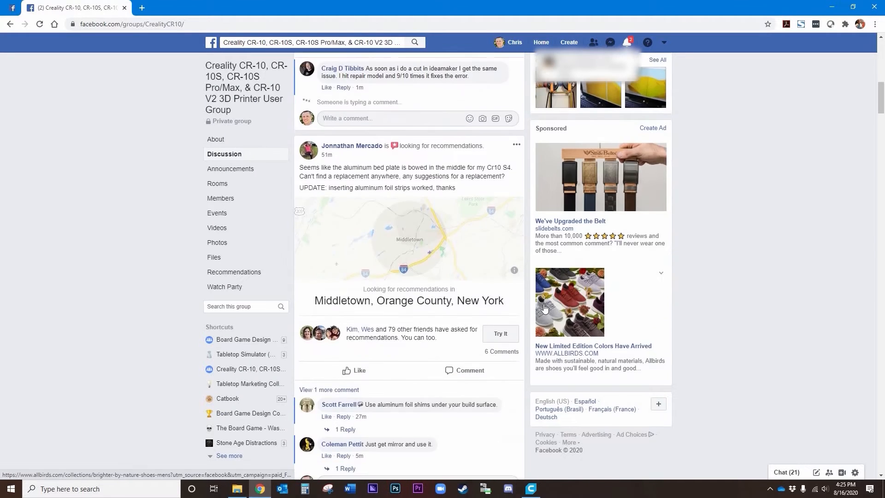
{"action": "scroll", "coordinate": [544, 308], "scroll_direction": "down", "scroll_amount": 15}
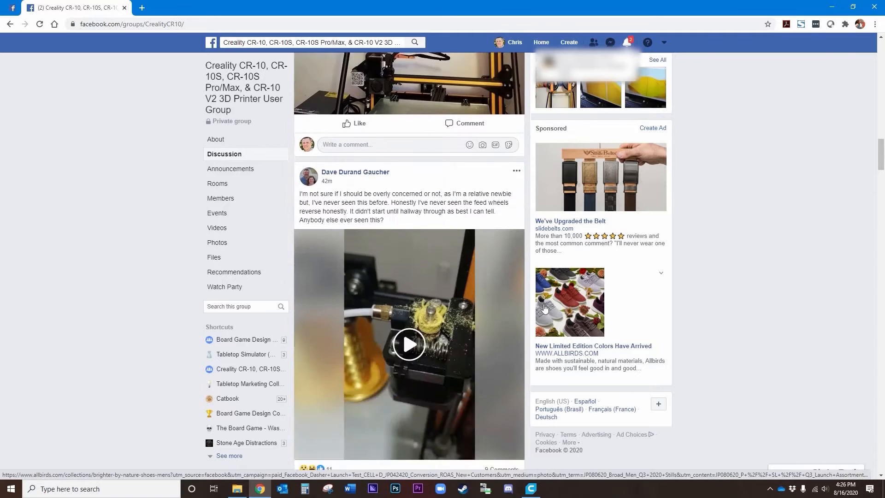
{"action": "scroll", "coordinate": [545, 307], "scroll_direction": "down", "scroll_amount": 10}
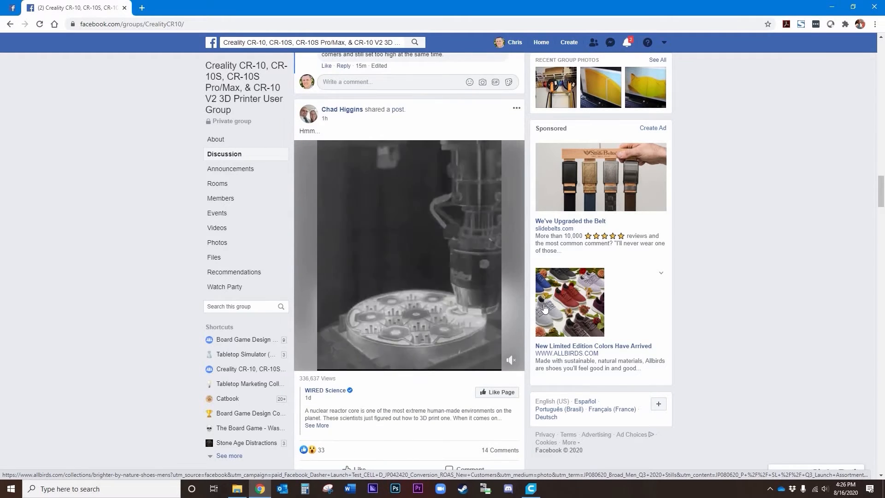
{"action": "scroll", "coordinate": [544, 308], "scroll_direction": "down", "scroll_amount": 8}
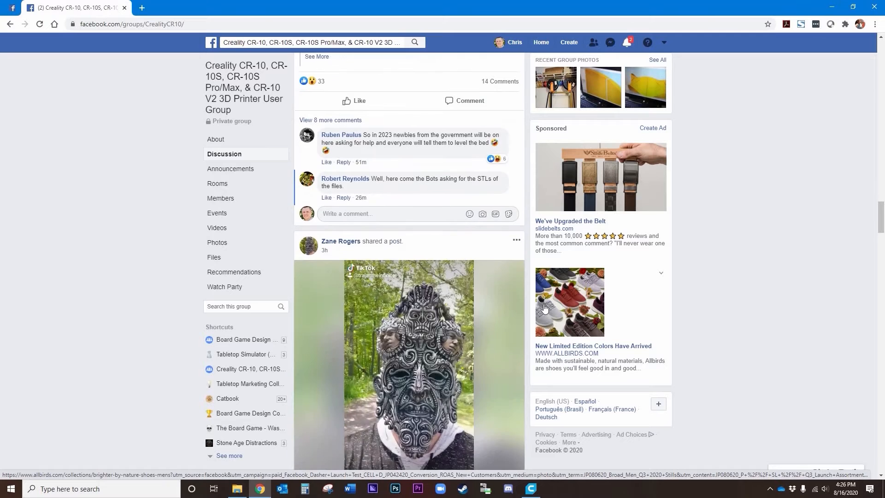
{"action": "scroll", "coordinate": [545, 307], "scroll_direction": "down", "scroll_amount": 5}
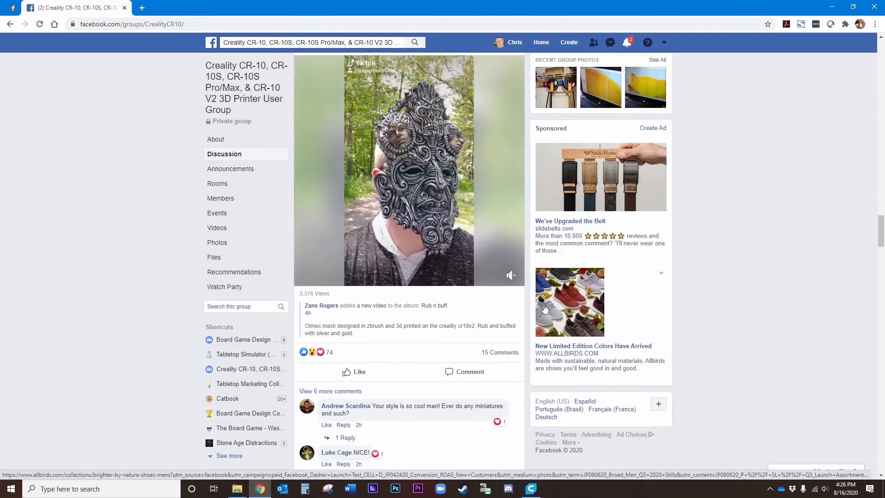
{"action": "scroll", "coordinate": [544, 308], "scroll_direction": "down", "scroll_amount": 8}
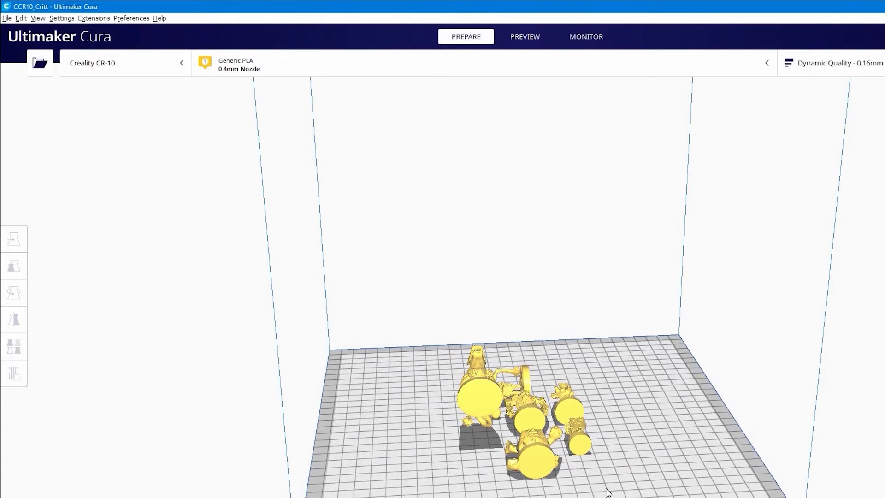
Back in Cura, inspect the imported models and view the position and scale values of the round one-eyed monster.
{"action": "right_click_drag", "start_coordinate": [398, 495], "coordinate": [399, 491]}
{"action": "scroll", "coordinate": [402, 340], "scroll_direction": "up", "scroll_amount": 3}
{"action": "scroll", "coordinate": [402, 339], "scroll_direction": "up", "scroll_amount": 2}
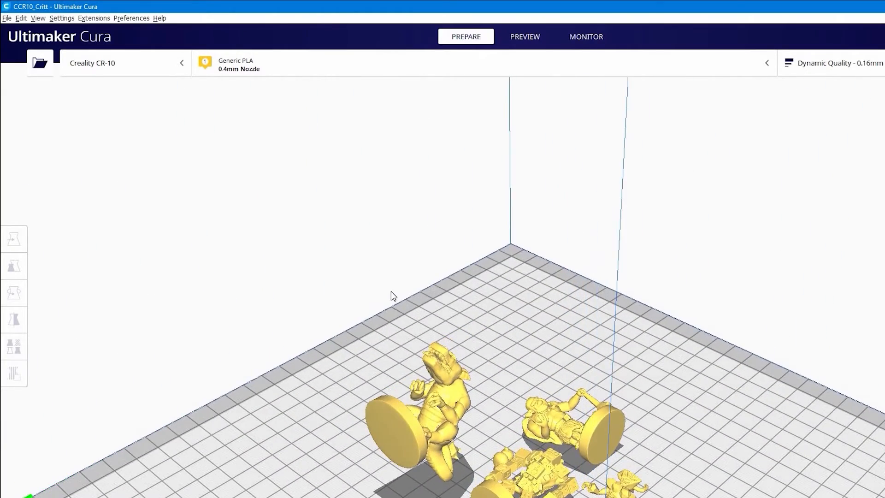
{"action": "middle_click_drag", "start_coordinate": [467, 493], "coordinate": [460, 412]}
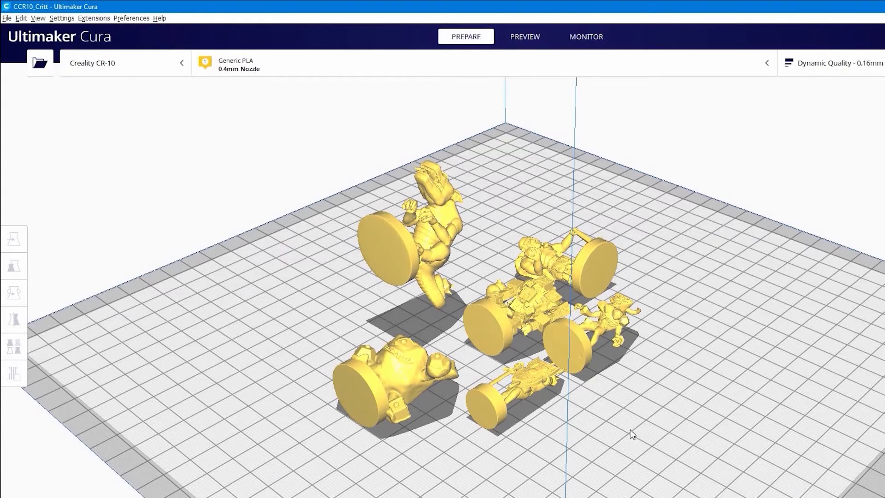
{"action": "left_click", "coordinate": [396, 374]}
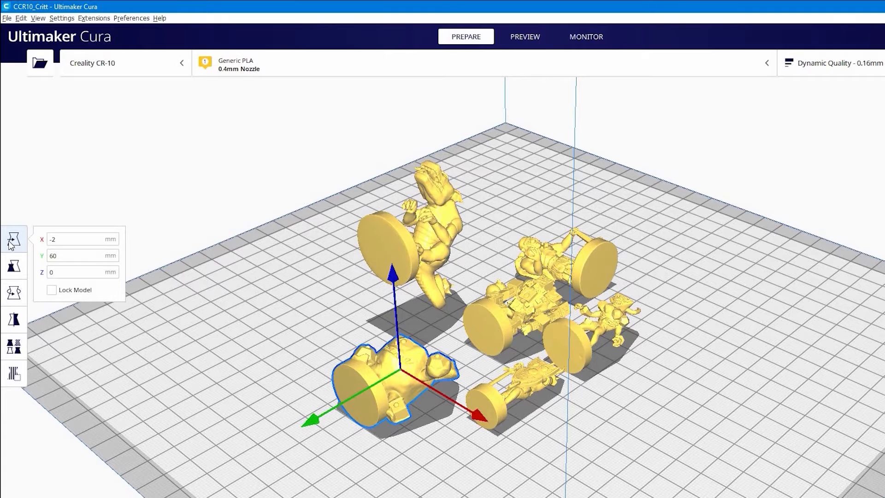
{"action": "left_click", "coordinate": [14, 267]}
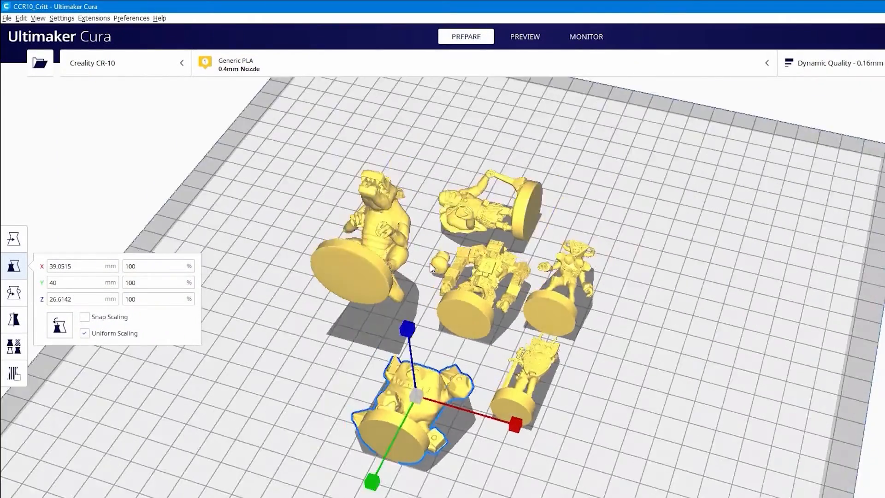
{"action": "scroll", "coordinate": [423, 269], "scroll_direction": "up", "scroll_amount": 3}
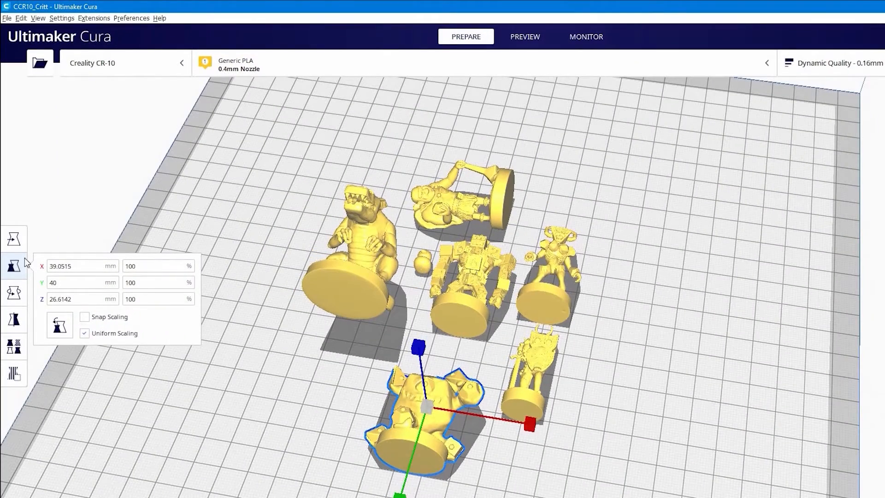
Move the tiny duck out from between the larger miniatures to open plate space at about X 69 mm, Y 1 mm.
{"action": "key", "text": "t"}
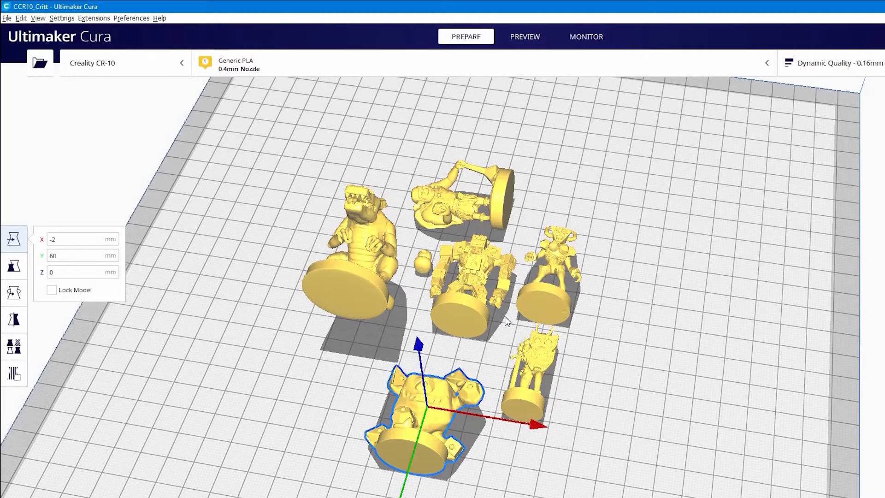
{"action": "left_click", "coordinate": [420, 268]}
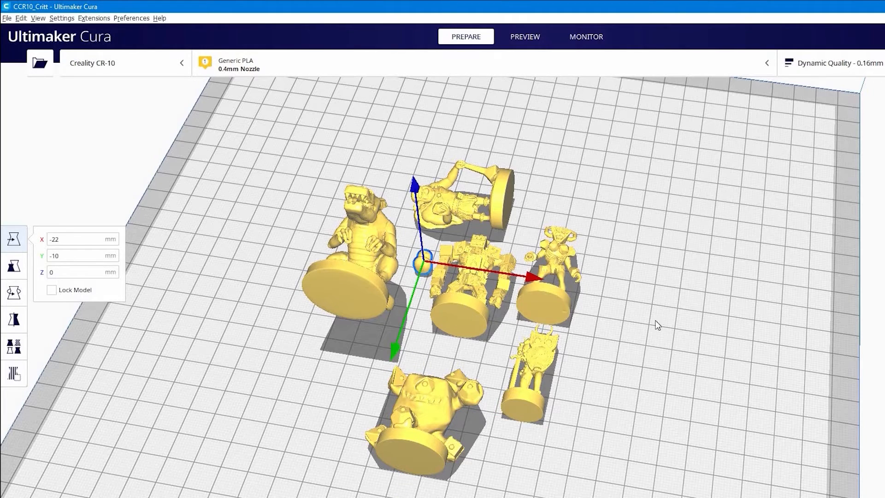
{"action": "left_click_drag", "start_coordinate": [420, 268], "coordinate": [657, 365]}
{"action": "right_click_drag", "start_coordinate": [578, 381], "coordinate": [618, 460]}
{"action": "scroll", "coordinate": [629, 465], "scroll_direction": "down", "scroll_amount": 1}
{"action": "right_click_drag", "start_coordinate": [480, 358], "coordinate": [508, 383]}
{"action": "middle_click_drag", "start_coordinate": [672, 495], "coordinate": [614, 428]}
{"action": "left_click", "coordinate": [551, 334]}
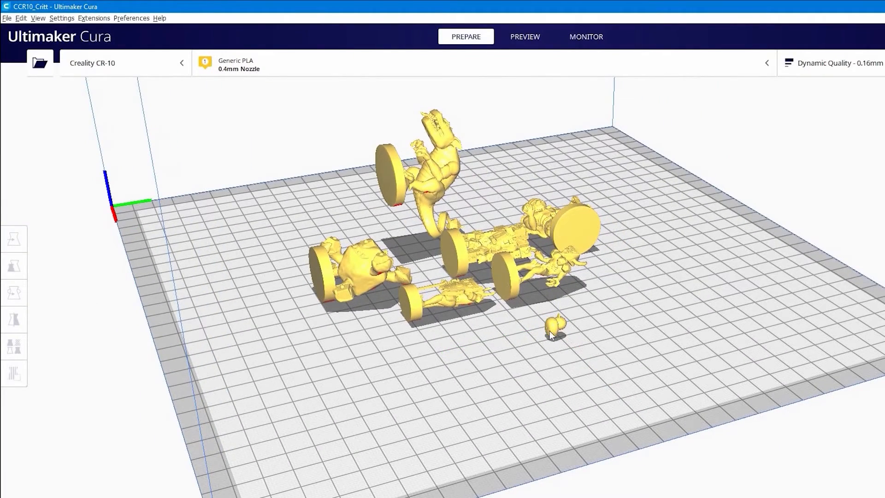
{"action": "left_click", "coordinate": [555, 328]}
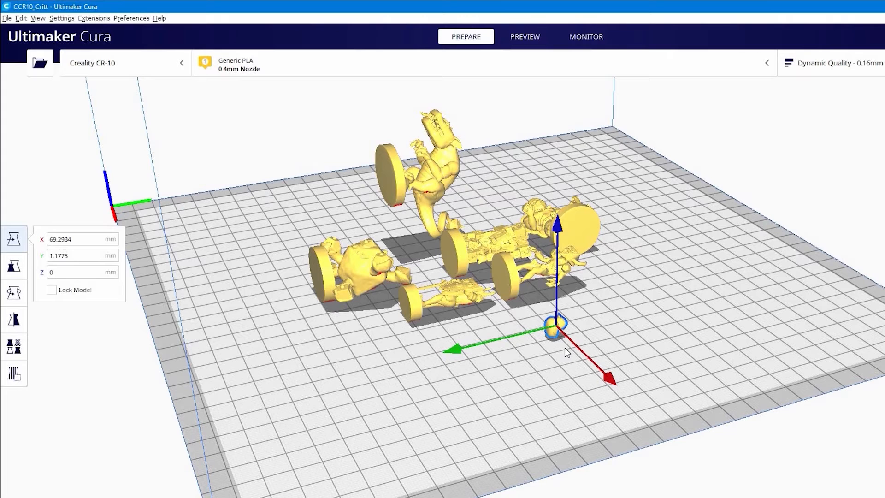
Scale the tiny duck uniformly so that its Y dimension is 30 mm.
{"action": "left_click", "coordinate": [14, 267]}
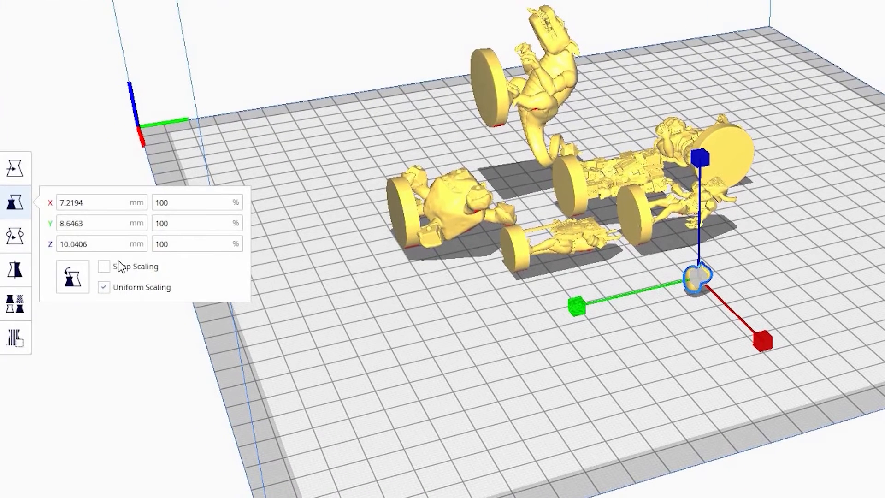
{"action": "left_click", "coordinate": [93, 225]}
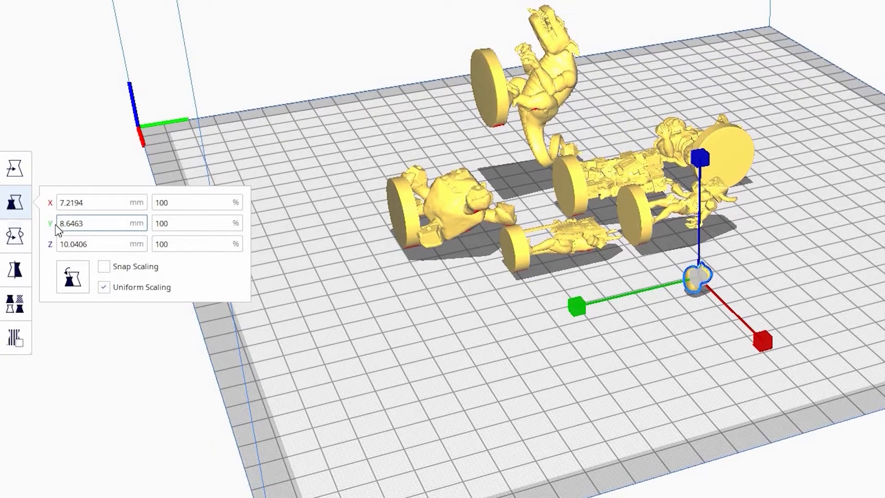
{"action": "key", "text": "ctrl+a"}
{"action": "type", "text": "30"}
{"action": "key", "text": "Return"}
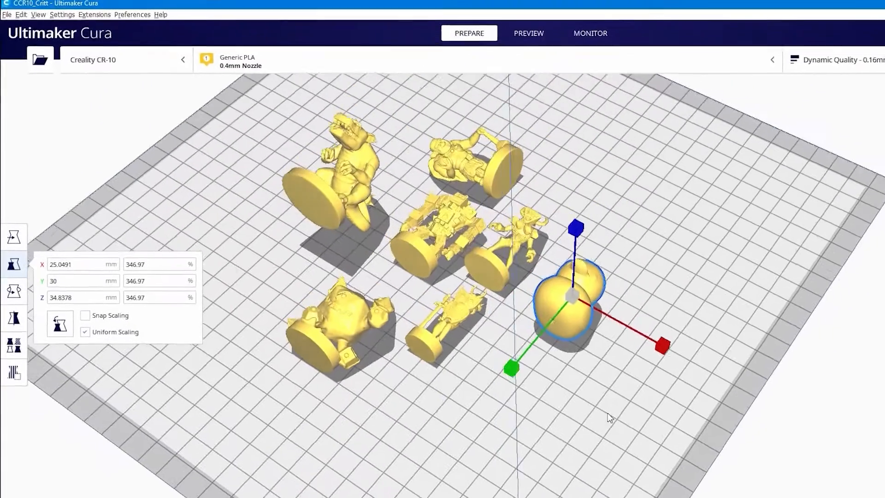
{"action": "left_click", "coordinate": [602, 416]}
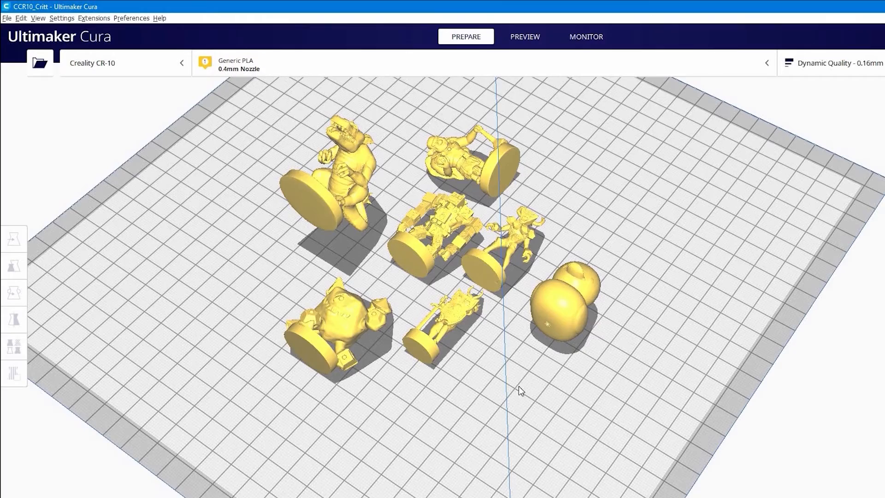
Move the spiked-tail beast away from the other miniatures to open plate space at about X -58 mm, Y -67 mm.
{"action": "right_click_drag", "start_coordinate": [519, 386], "coordinate": [516, 276]}
{"action": "left_click", "coordinate": [527, 316]}
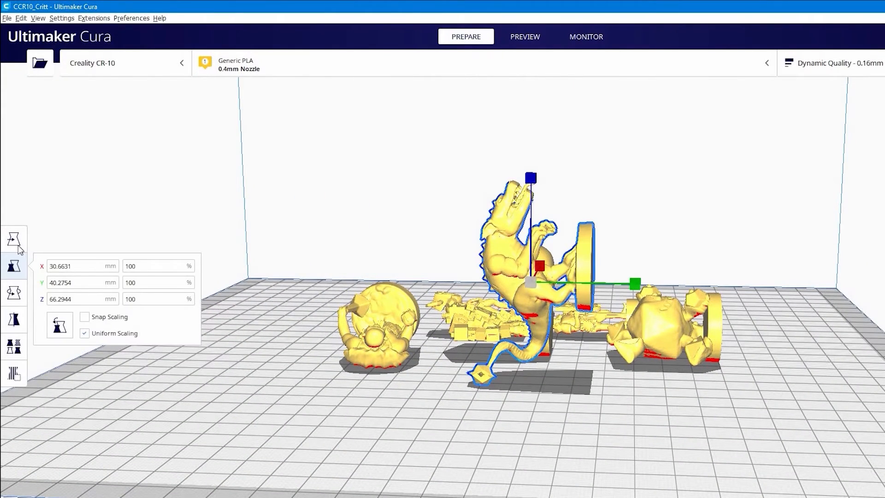
{"action": "key", "text": "t"}
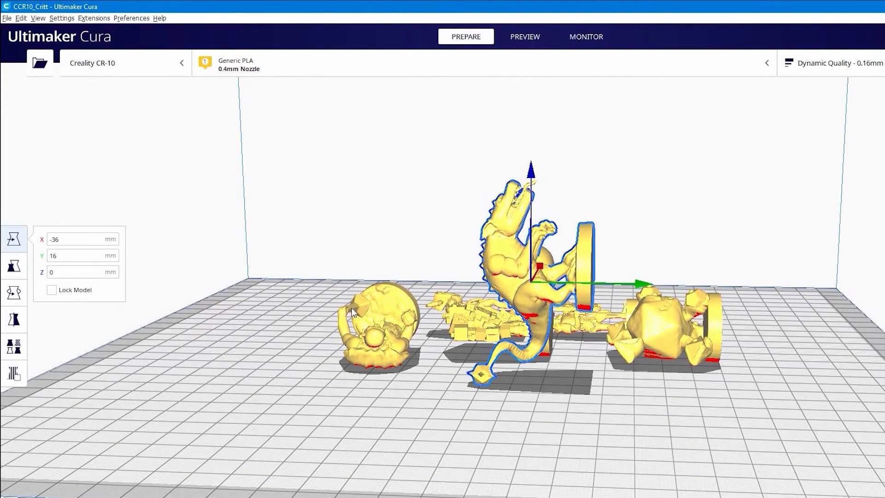
{"action": "left_click_drag", "start_coordinate": [530, 313], "coordinate": [351, 308]}
{"action": "right_click_drag", "start_coordinate": [351, 308], "coordinate": [245, 292]}
{"action": "middle_click_drag", "start_coordinate": [244, 291], "coordinate": [321, 290]}
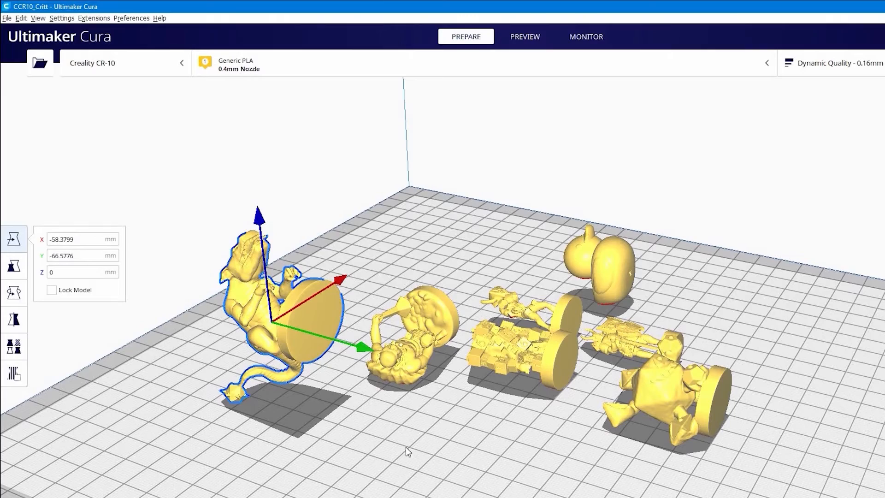
Rotate the spiked-tail beast about its X axis until it stands upright with its round base flat on the plate.
{"action": "right_click_drag", "start_coordinate": [187, 441], "coordinate": [226, 449]}
{"action": "left_click", "coordinate": [14, 294]}
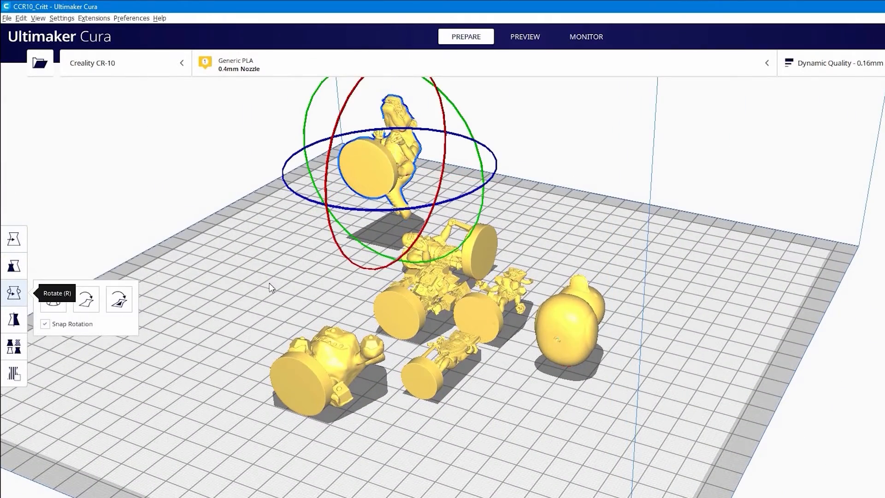
{"action": "right_click_drag", "start_coordinate": [438, 276], "coordinate": [676, 246]}
{"action": "right_click_drag", "start_coordinate": [755, 267], "coordinate": [447, 176]}
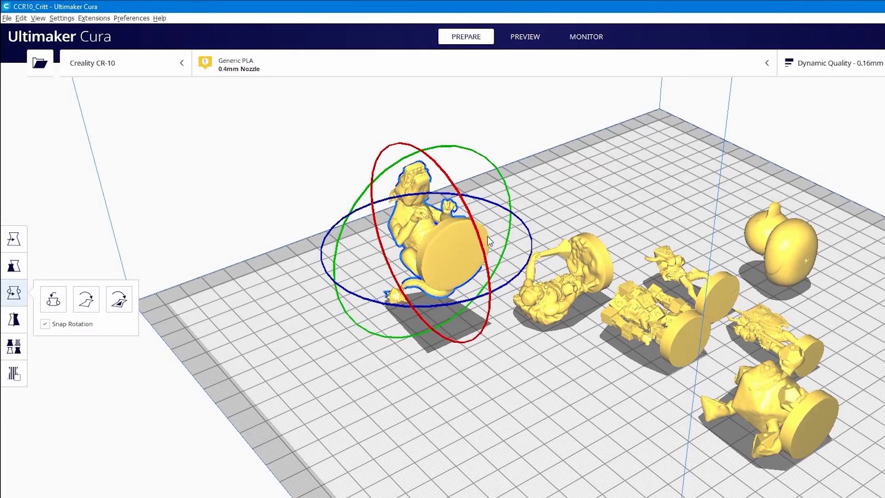
{"action": "left_click_drag", "start_coordinate": [488, 236], "coordinate": [522, 400]}
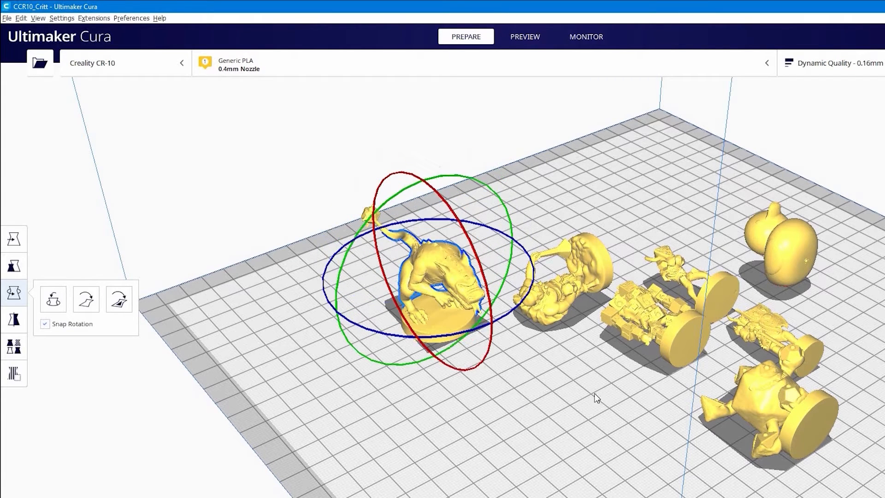
Tilt the small sword-bearing warrior partway upright about its X axis.
{"action": "right_click_drag", "start_coordinate": [378, 378], "coordinate": [490, 398]}
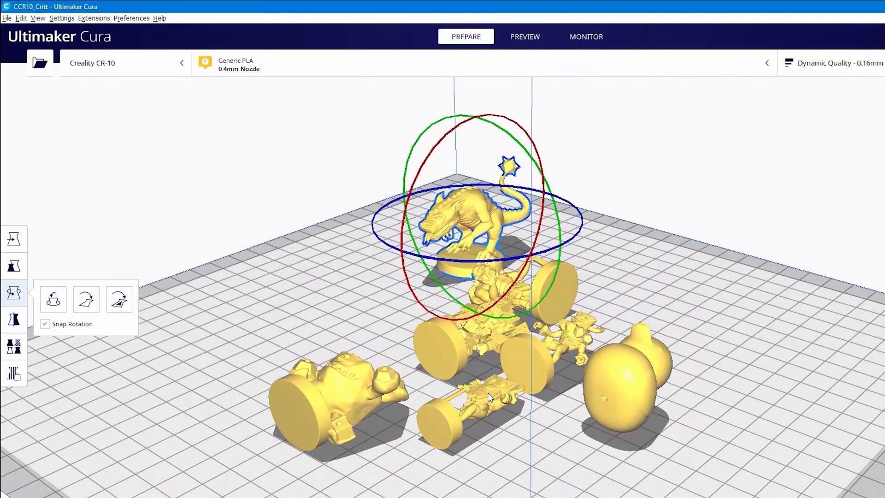
{"action": "left_click", "coordinate": [479, 414]}
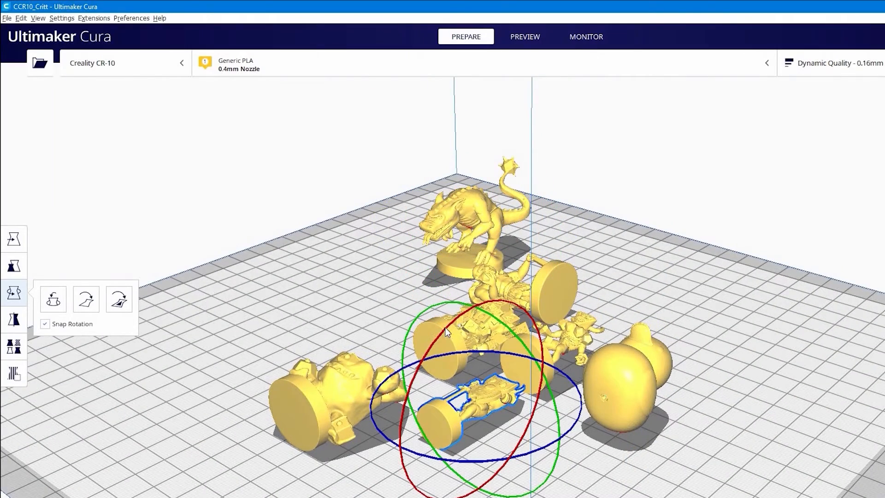
{"action": "left_click_drag", "start_coordinate": [400, 409], "coordinate": [480, 407]}
{"action": "right_click_drag", "start_coordinate": [432, 408], "coordinate": [373, 287]}
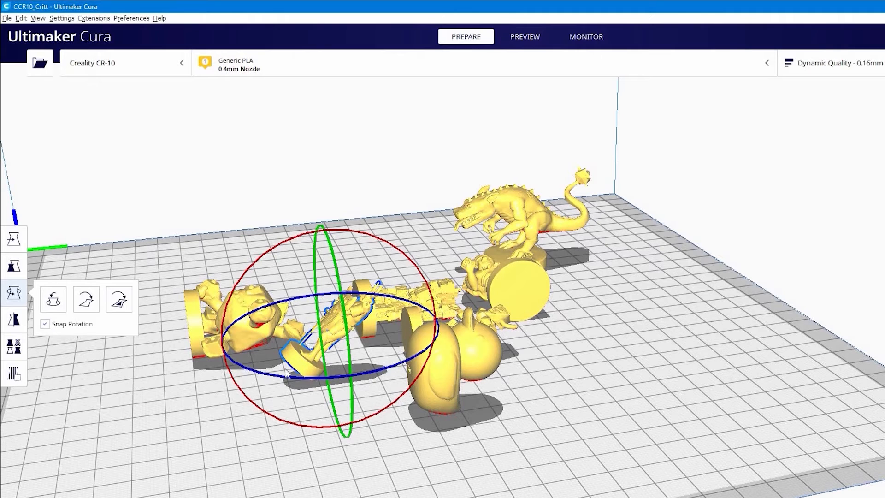
{"action": "right_click_drag", "start_coordinate": [346, 391], "coordinate": [406, 394]}
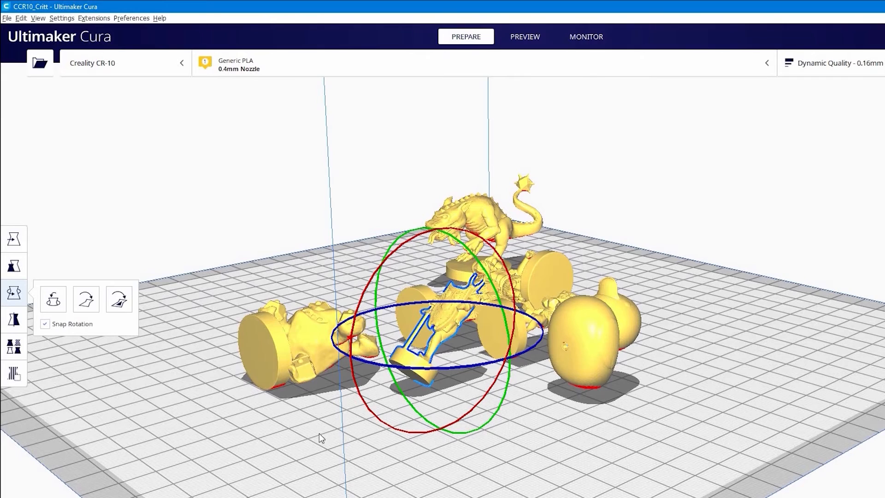
Stand the round one-eyed monster upright by aligning the underside face of its base with the build plate.
{"action": "right_click_drag", "start_coordinate": [319, 434], "coordinate": [13, 304]}
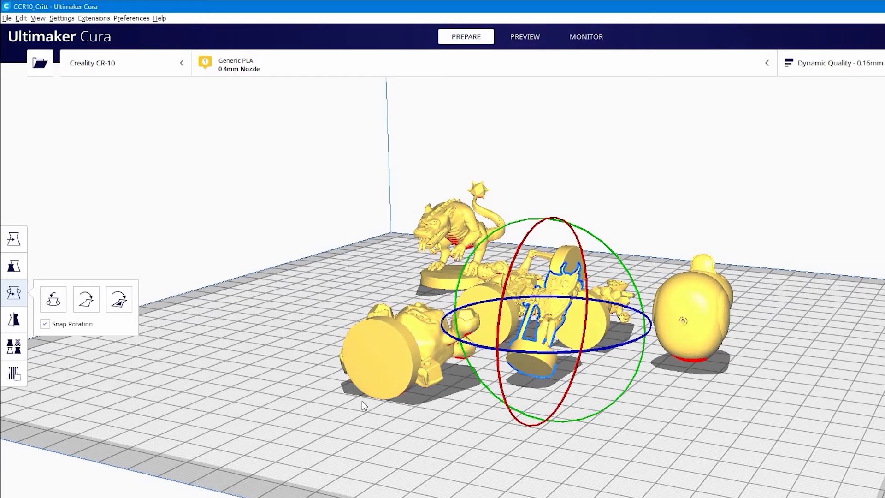
{"action": "left_click", "coordinate": [396, 359]}
{"action": "right_click_drag", "start_coordinate": [444, 428], "coordinate": [553, 387]}
{"action": "middle_click_drag", "start_coordinate": [478, 439], "coordinate": [272, 428]}
{"action": "left_click", "coordinate": [119, 300]}
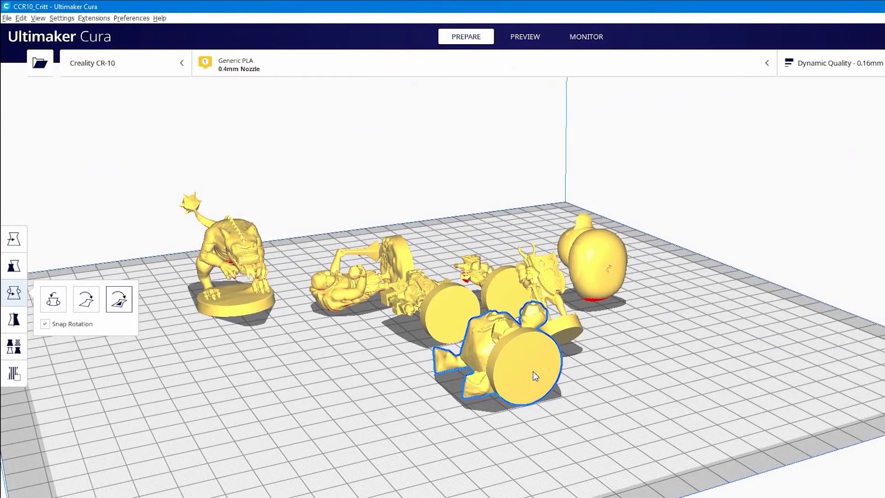
{"action": "left_click", "coordinate": [533, 371]}
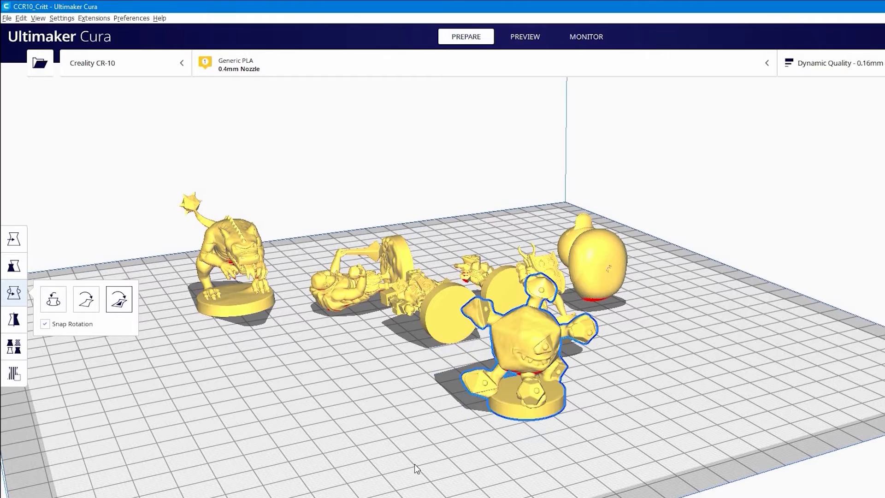
Stand the enlarged duck upright by aligning its flat underside with the build plate.
{"action": "right_click_drag", "start_coordinate": [316, 455], "coordinate": [223, 401]}
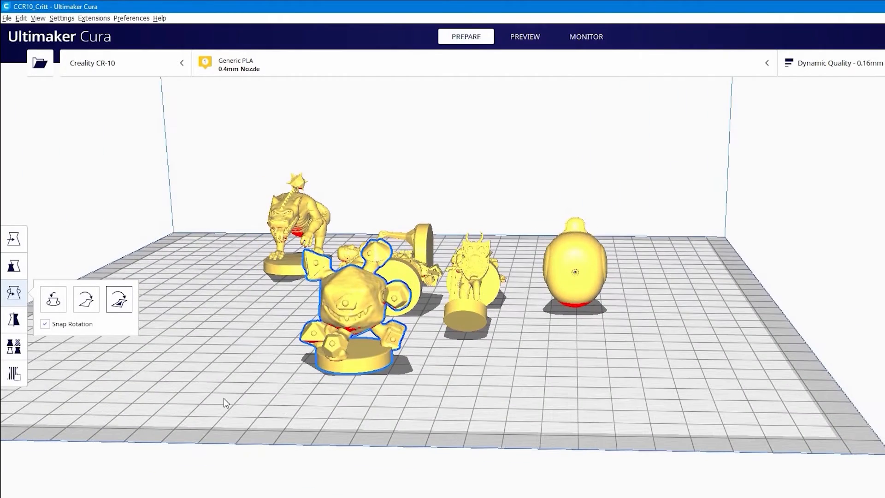
{"action": "right_click_drag", "start_coordinate": [282, 409], "coordinate": [365, 404]}
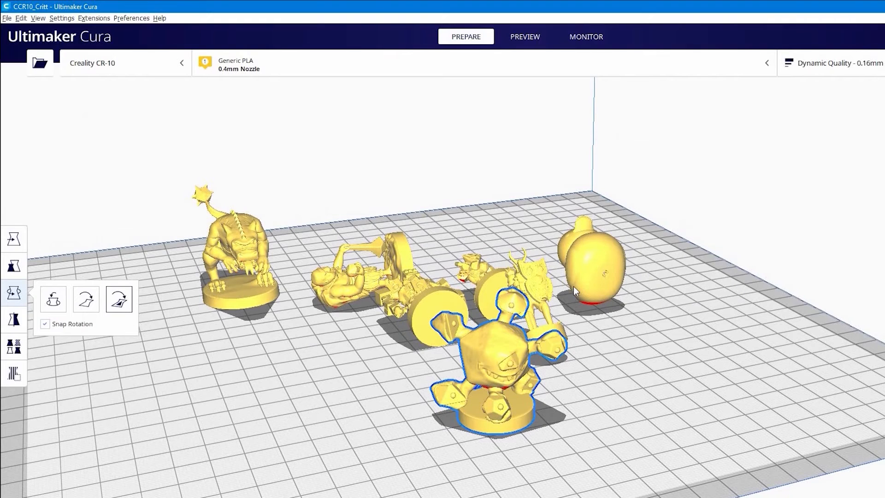
{"action": "left_click", "coordinate": [604, 273]}
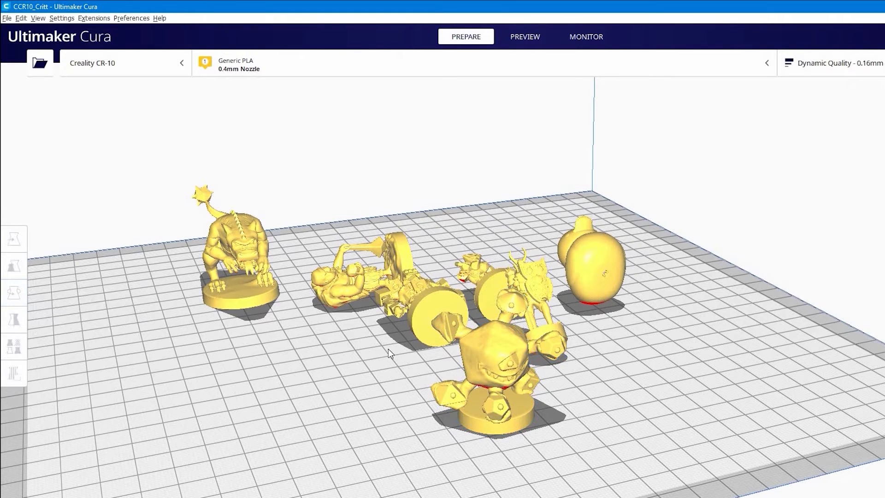
{"action": "left_click", "coordinate": [119, 299]}
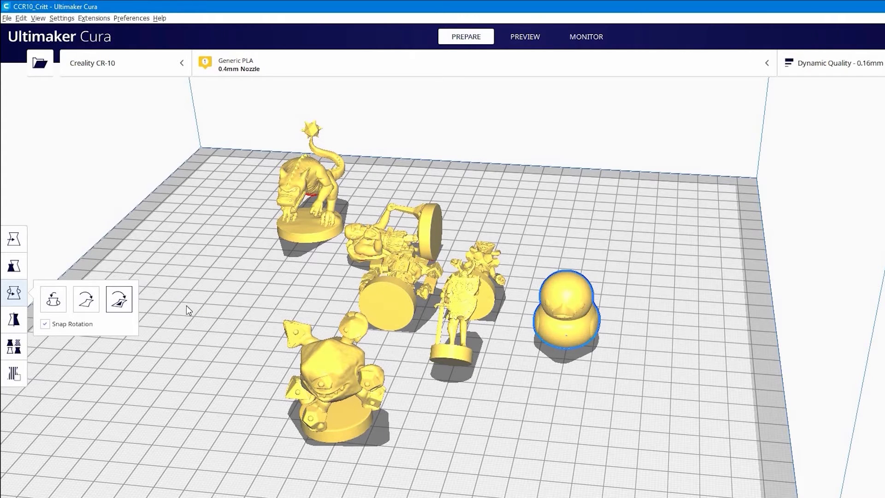
Stand the club-carrying giant upright by aligning the underside face of its base with the build plate.
{"action": "right_click_drag", "start_coordinate": [512, 188], "coordinate": [382, 203]}
{"action": "left_click", "coordinate": [517, 199]}
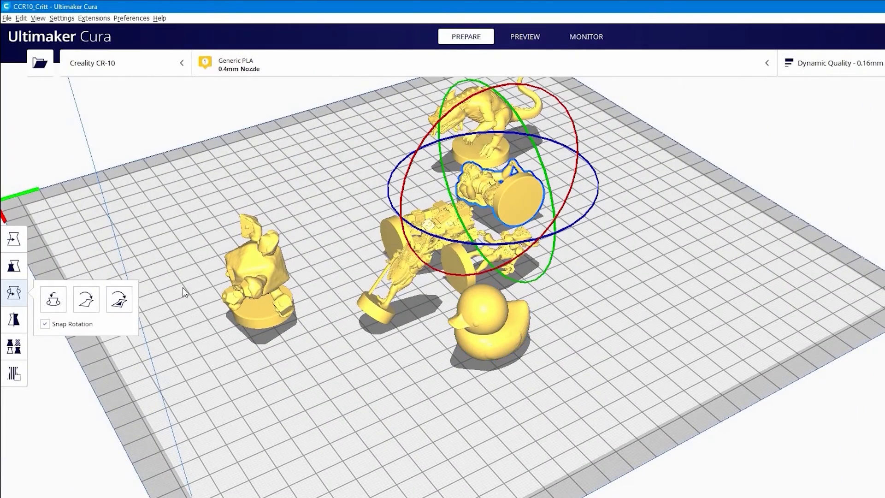
{"action": "left_click", "coordinate": [119, 299]}
{"action": "left_click", "coordinate": [520, 199]}
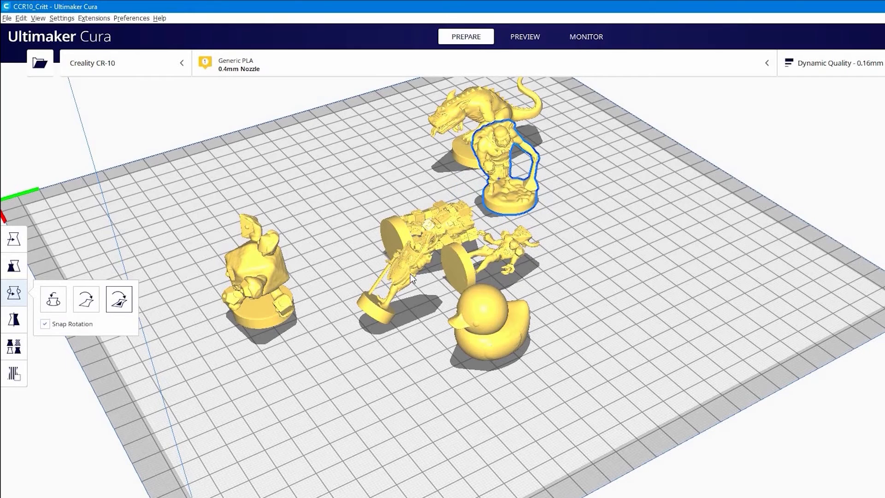
Stand the tilted small warrior fully upright by aligning the underside face of its base with the build plate.
{"action": "left_click", "coordinate": [409, 373]}
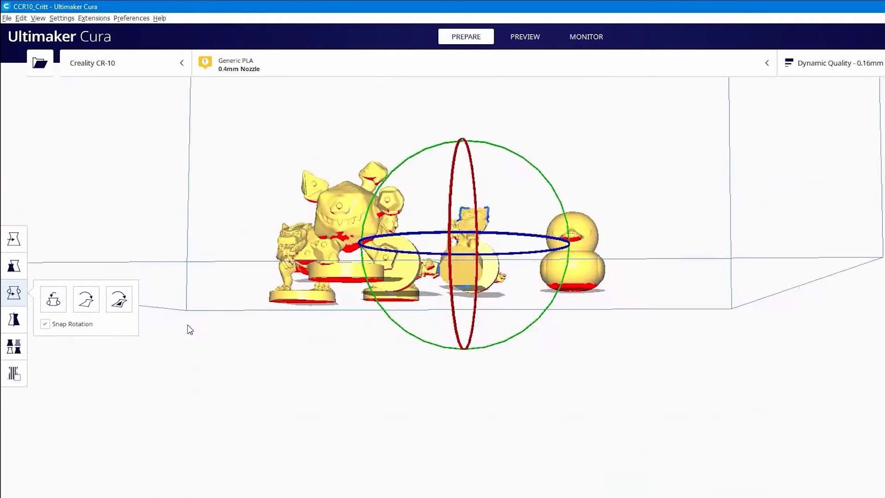
{"action": "left_click", "coordinate": [119, 300]}
{"action": "left_click", "coordinate": [449, 314]}
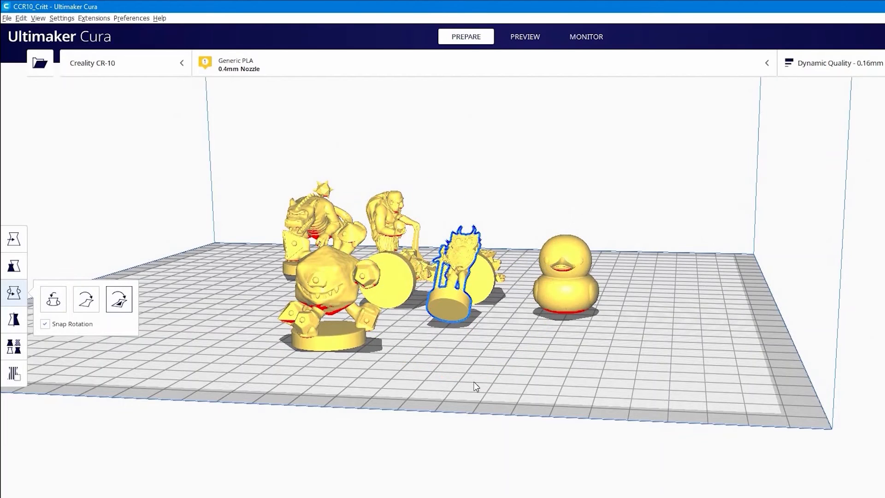
{"action": "left_click", "coordinate": [466, 313]}
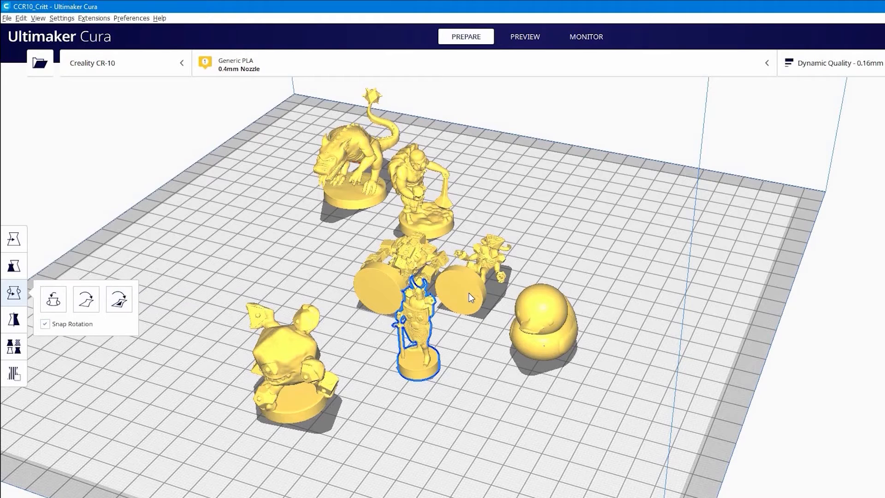
Stand the horned creature upright by aligning the underside face of its base with the build plate.
{"action": "left_click", "coordinate": [115, 325]}
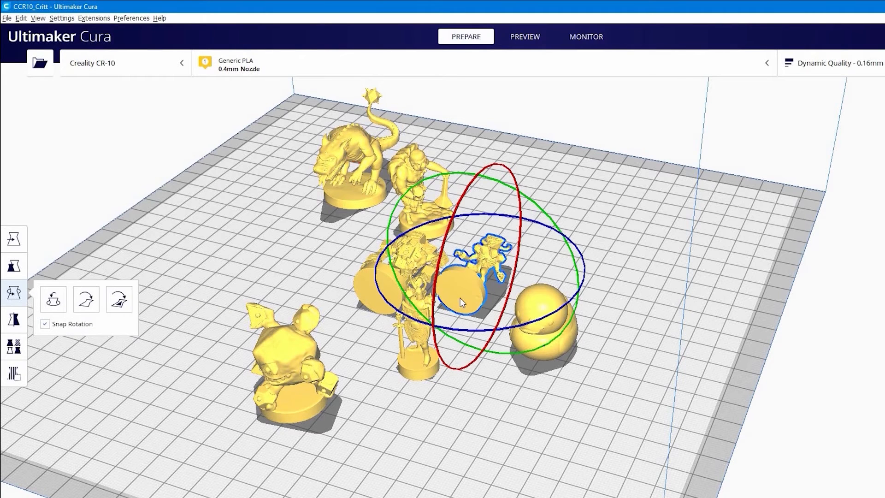
{"action": "left_click", "coordinate": [119, 299]}
{"action": "left_click", "coordinate": [461, 293]}
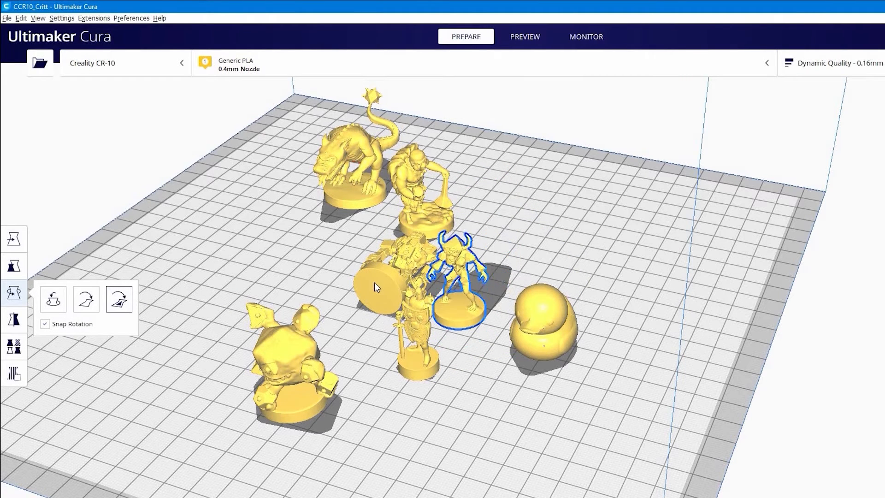
Stand the blocky golem upright by aligning the underside face of its base with the build plate.
{"action": "left_click", "coordinate": [121, 323]}
{"action": "left_click", "coordinate": [373, 288]}
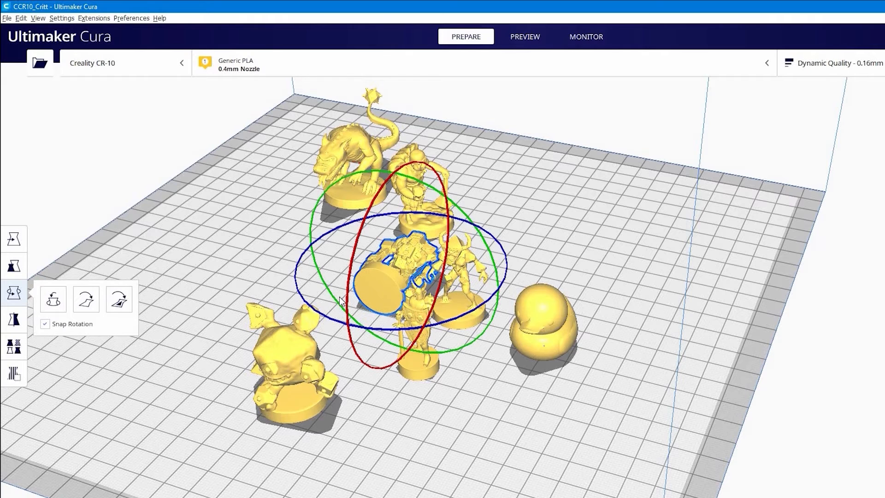
{"action": "left_click", "coordinate": [119, 299]}
{"action": "left_click", "coordinate": [378, 291]}
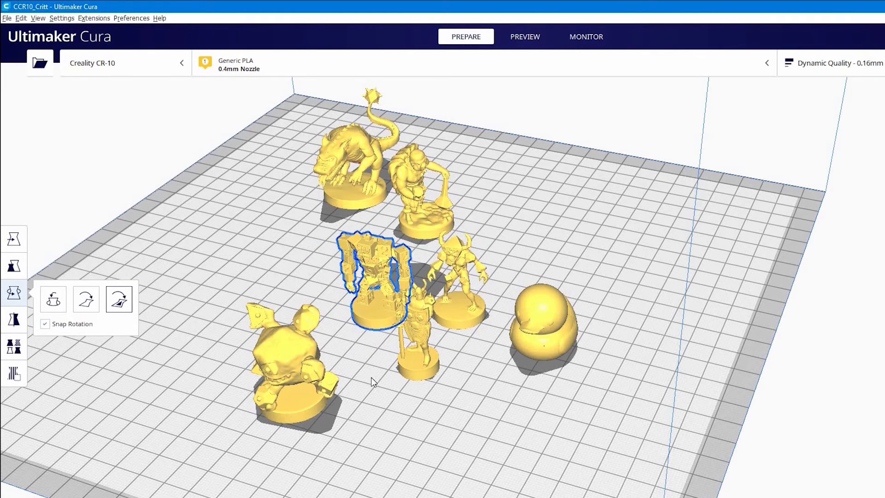
Select all seven models and arrange them automatically on the build plate with Arrange All Models.
{"action": "right_click_drag", "start_coordinate": [447, 381], "coordinate": [502, 294]}
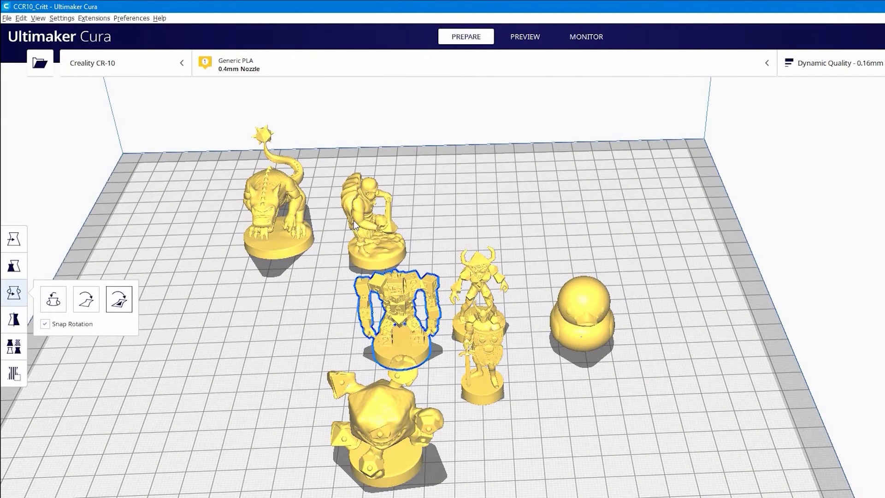
{"action": "right_click", "coordinate": [273, 210]}
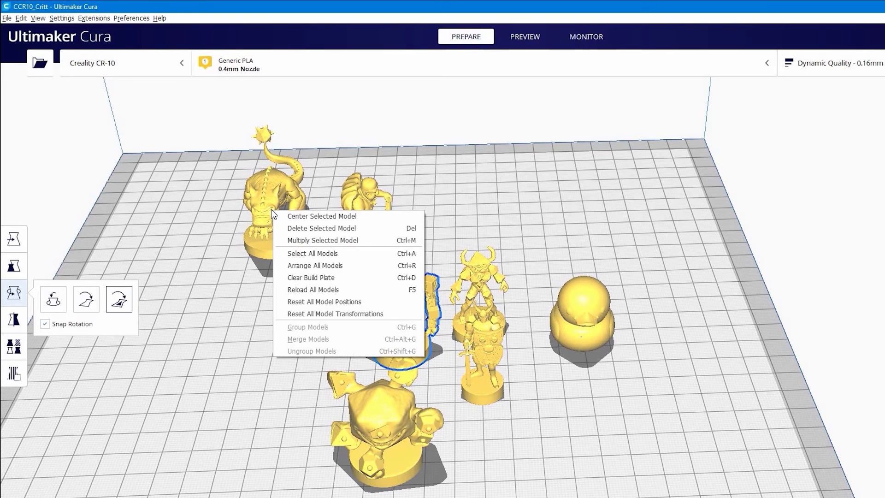
{"action": "left_click", "coordinate": [303, 253]}
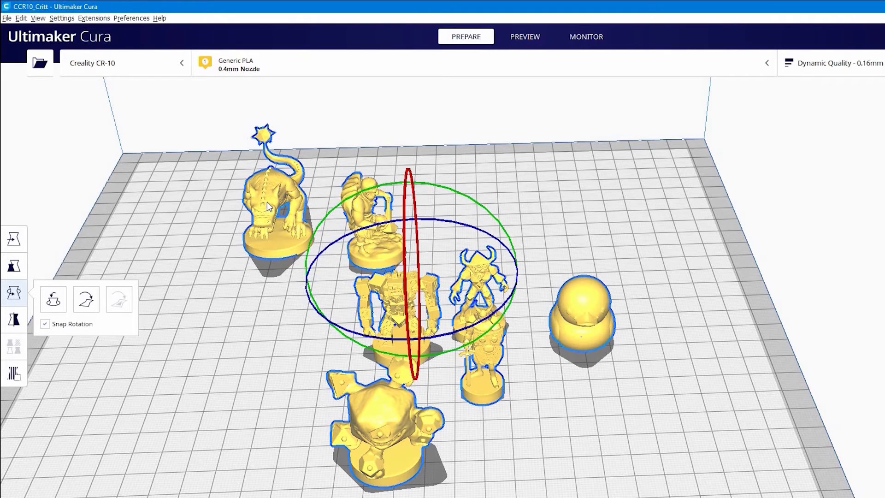
{"action": "right_click", "coordinate": [267, 203]}
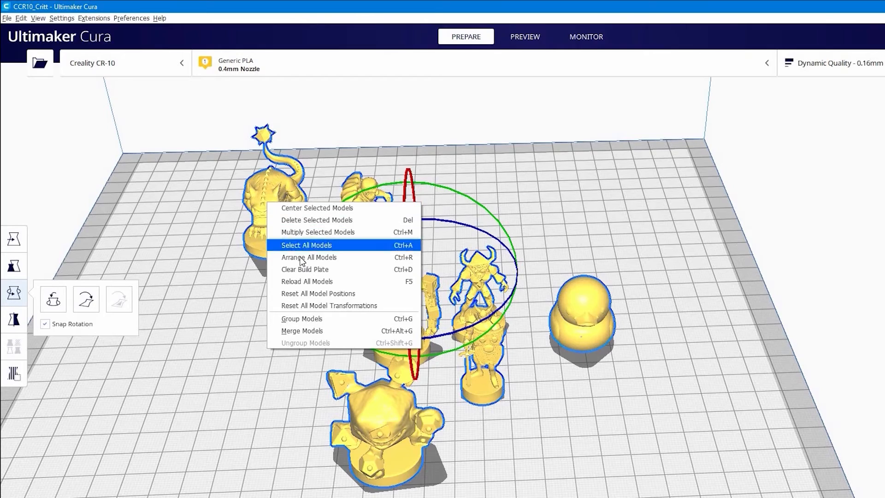
{"action": "left_click", "coordinate": [304, 258]}
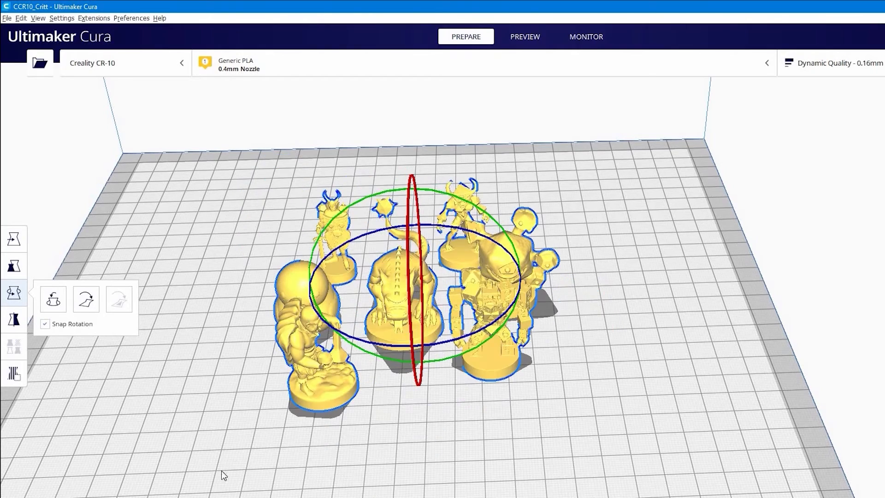
Deselect all the models and look over their arrangement on the build plate.
{"action": "left_click", "coordinate": [334, 433]}
{"action": "right_click_drag", "start_coordinate": [466, 418], "coordinate": [380, 366]}
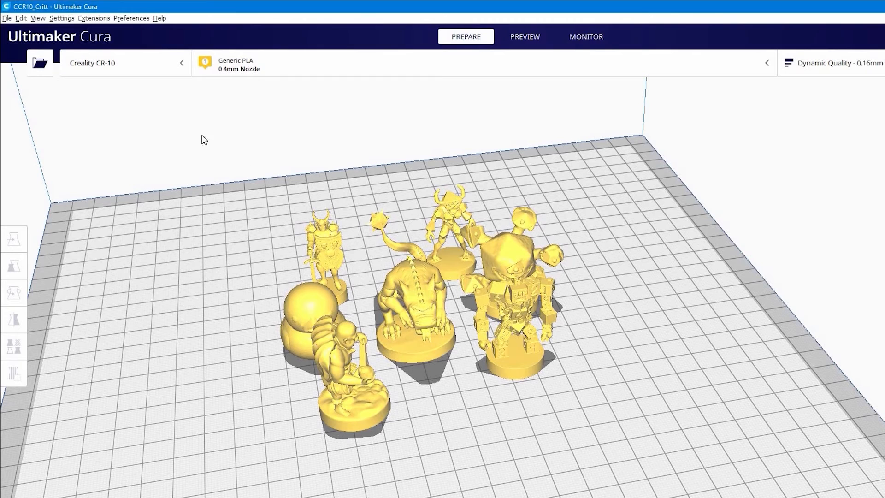
{"action": "left_click", "coordinate": [170, 67]}
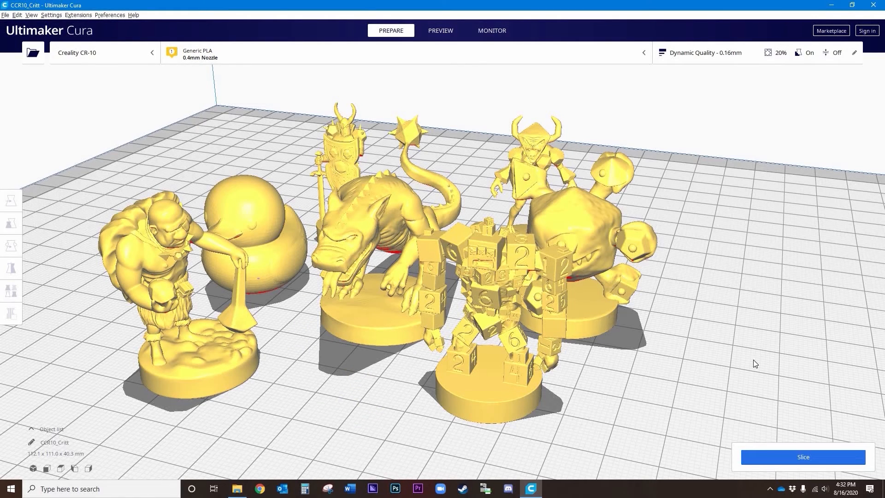
Open the print settings and review the quality profiles along with the shell, infill, material and support values.
{"action": "left_click", "coordinate": [727, 59]}
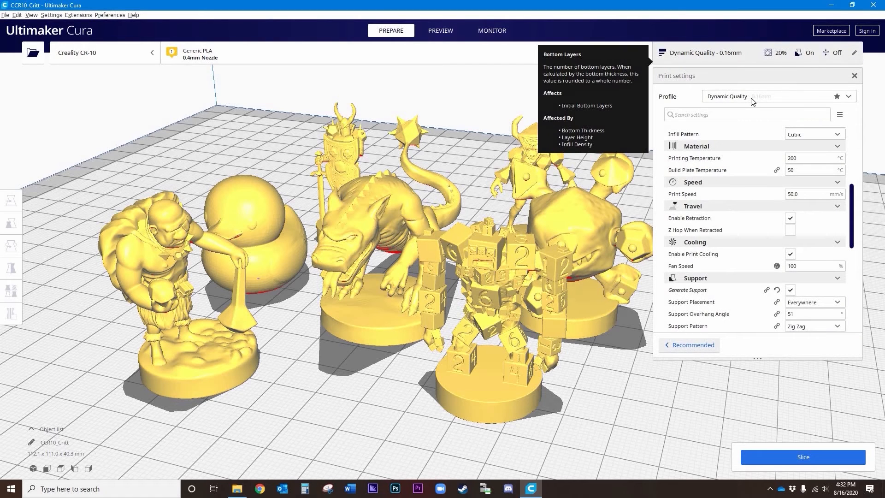
{"action": "left_click", "coordinate": [752, 100]}
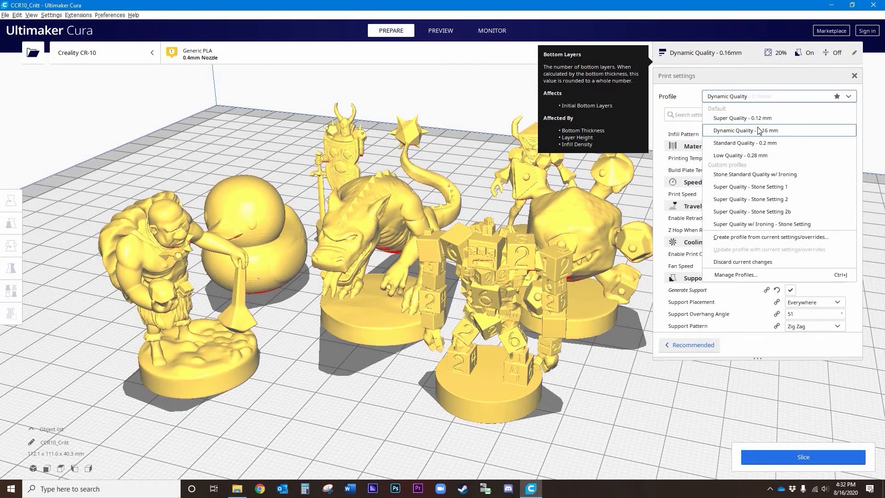
{"action": "left_click", "coordinate": [716, 287]}
{"action": "scroll", "coordinate": [716, 286], "scroll_direction": "down", "scroll_amount": 10}
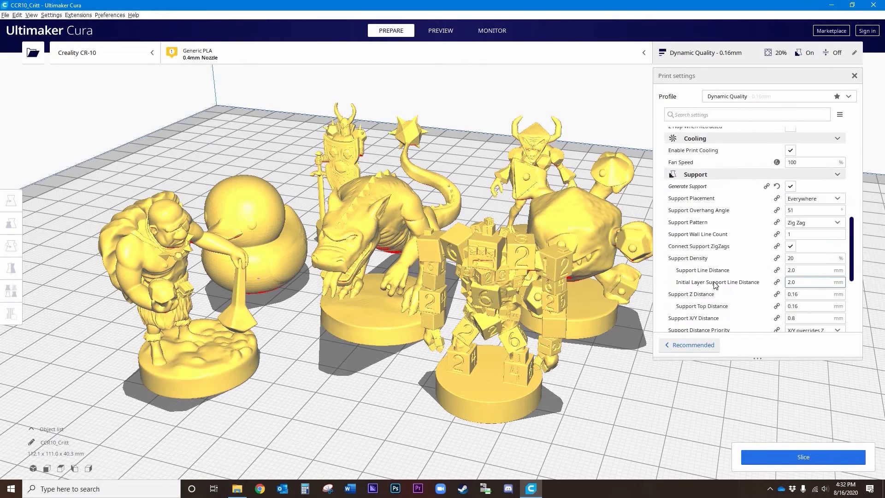
{"action": "scroll", "coordinate": [716, 282], "scroll_direction": "up", "scroll_amount": 15}
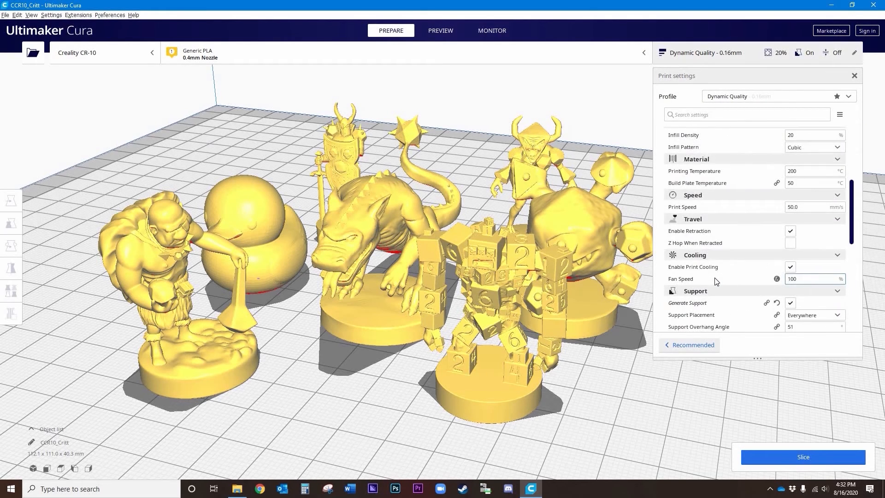
{"action": "left_click", "coordinate": [714, 423]}
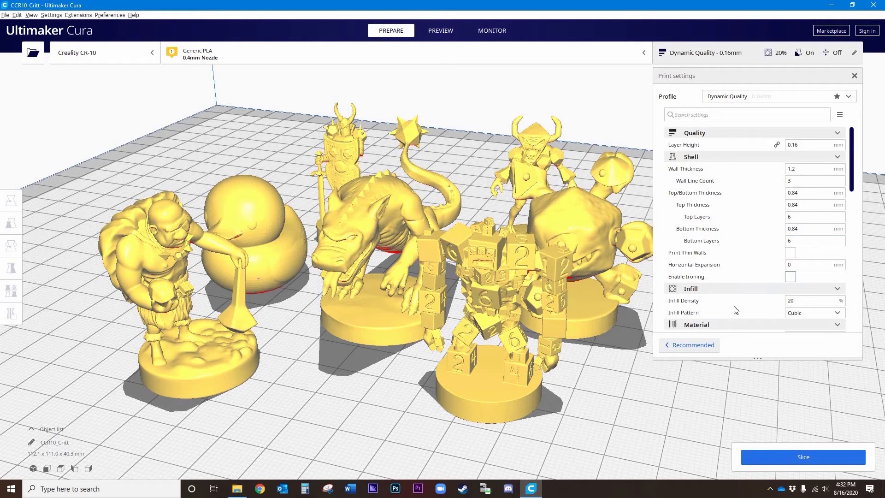
{"action": "scroll", "coordinate": [736, 310], "scroll_direction": "down", "scroll_amount": 5}
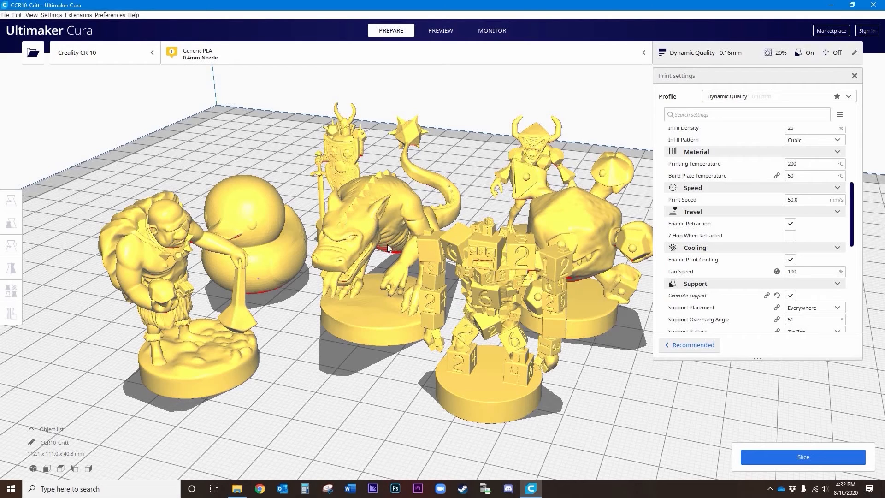
Examine the arranged models from below for overhanging areas that need support.
{"action": "right_click_drag", "start_coordinate": [393, 219], "coordinate": [393, 220]}
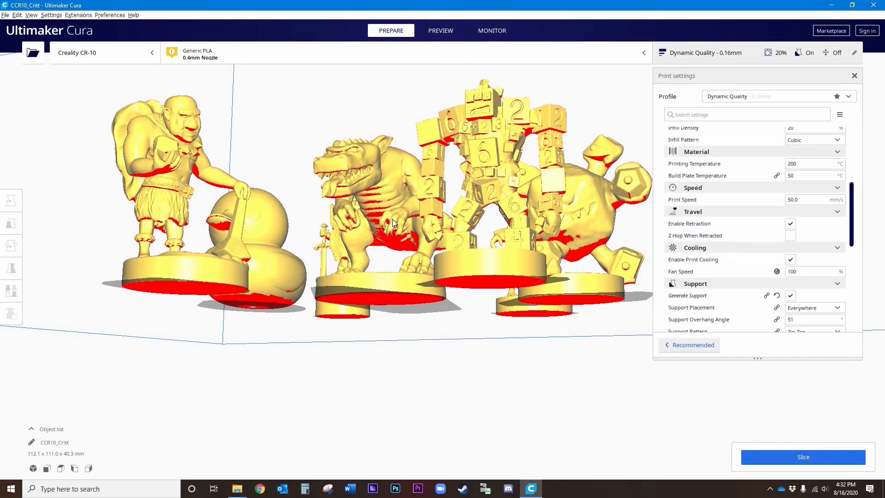
{"action": "right_click_drag", "start_coordinate": [358, 236], "coordinate": [293, 335]}
{"action": "scroll", "coordinate": [372, 355], "scroll_direction": "down", "scroll_amount": 3}
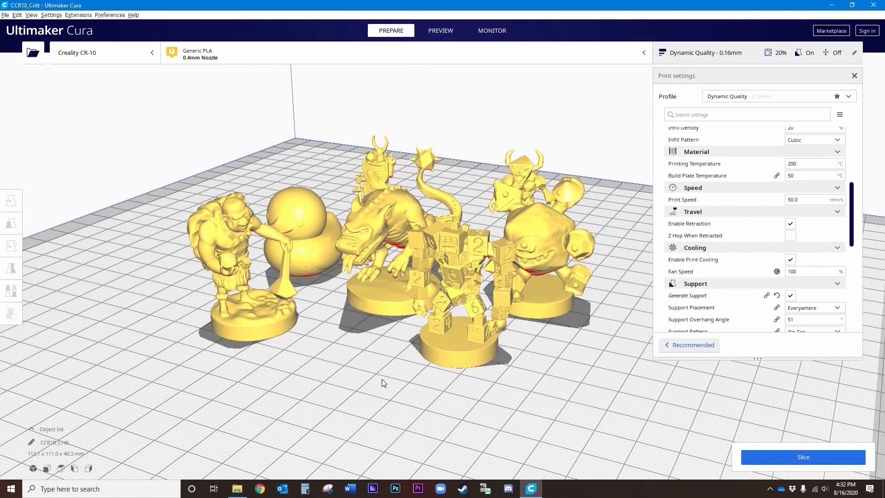
Delete the duck, the small warrior with sword and shield, and the spiked-tail beast from the build plate.
{"action": "right_click_drag", "start_coordinate": [382, 383], "coordinate": [293, 221]}
{"action": "left_click", "coordinate": [293, 221]}
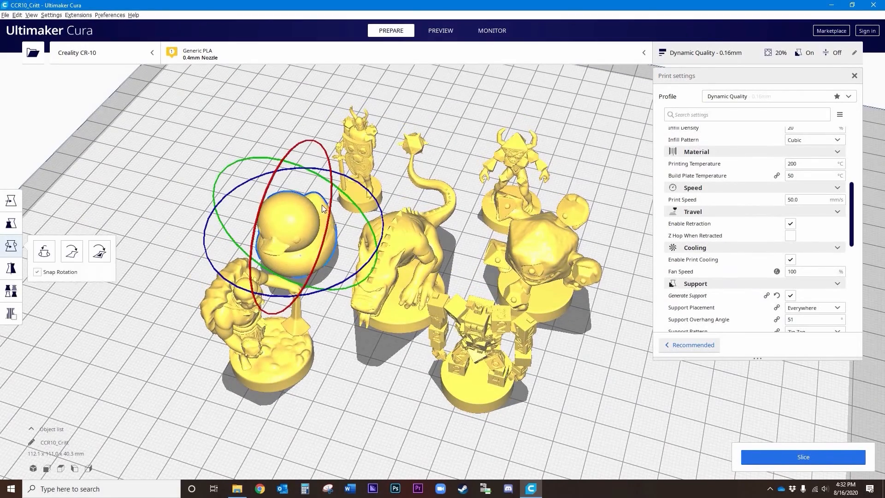
{"action": "key", "text": "Delete"}
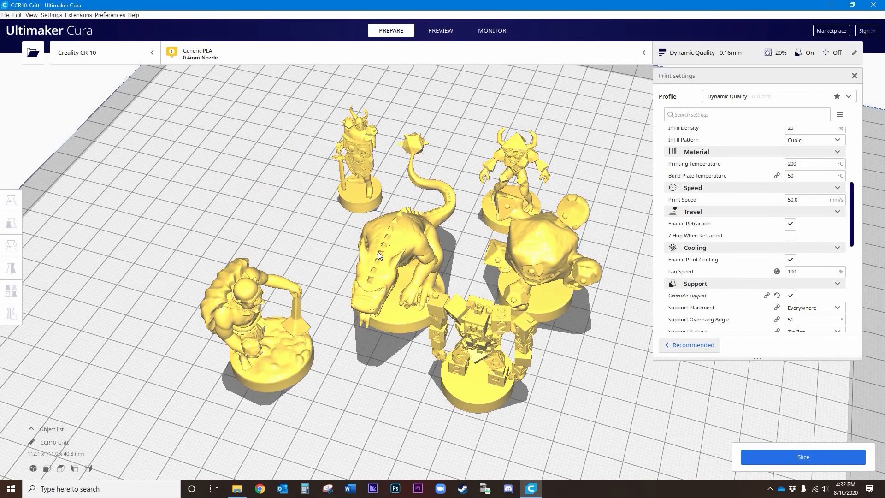
{"action": "left_click", "coordinate": [364, 204]}
{"action": "key", "text": "Delete"}
{"action": "left_click", "coordinate": [442, 203]}
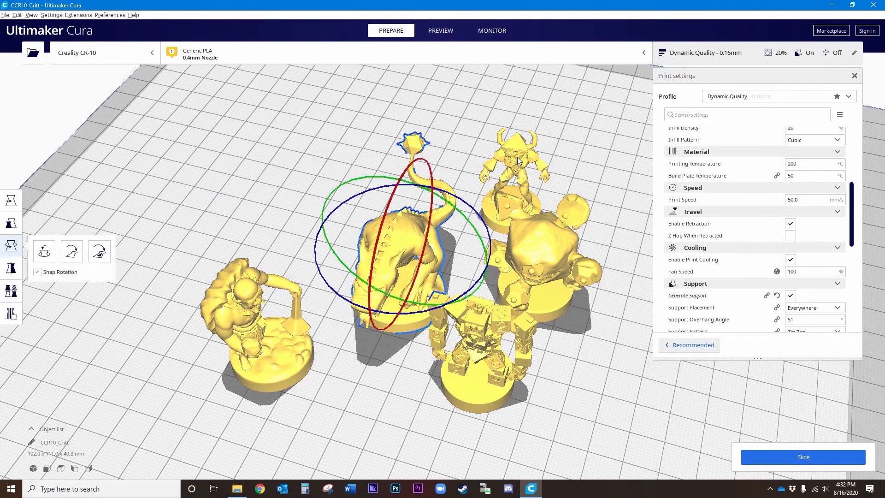
{"action": "key", "text": "Delete"}
Delete the small horned creature, the round many-limbed creature and the blocky golem from the build plate.
{"action": "left_click", "coordinate": [521, 208]}
{"action": "key", "text": "Delete"}
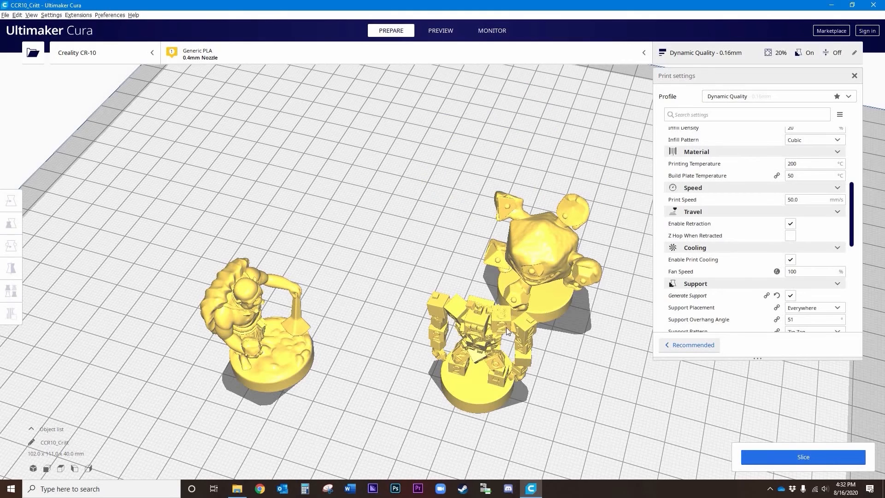
{"action": "left_click", "coordinate": [544, 277]}
{"action": "key", "text": "Delete"}
{"action": "left_click", "coordinate": [493, 341]}
{"action": "key", "text": "Delete"}
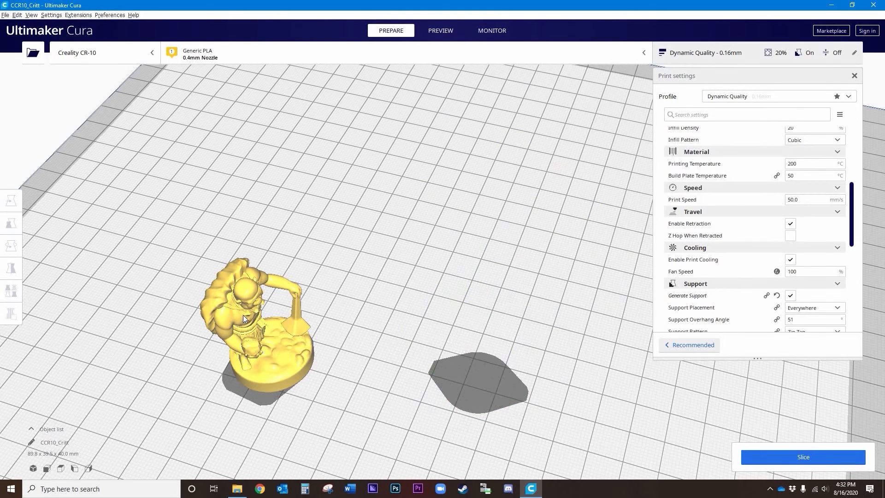
Move the remaining club-carrying giant near the build plate's centre, at about X 17 mm, Y -5 mm.
{"action": "left_click", "coordinate": [264, 336]}
{"action": "left_click", "coordinate": [11, 200]}
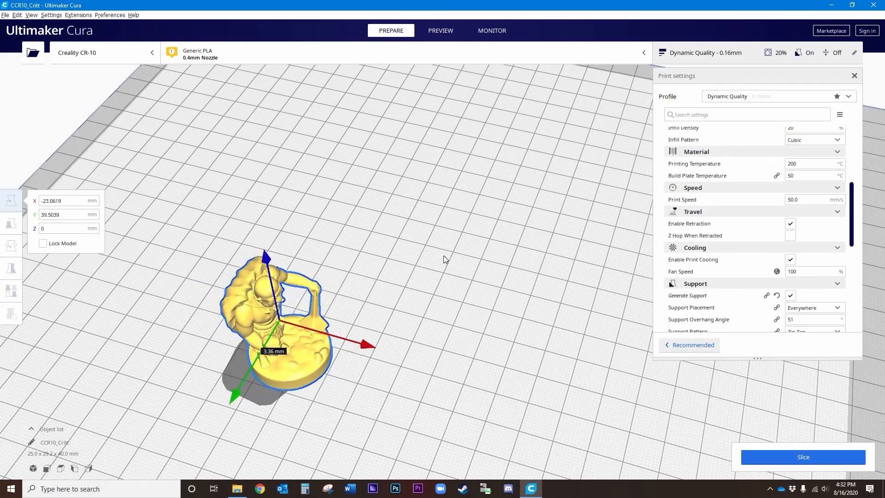
{"action": "left_click_drag", "start_coordinate": [299, 357], "coordinate": [477, 290]}
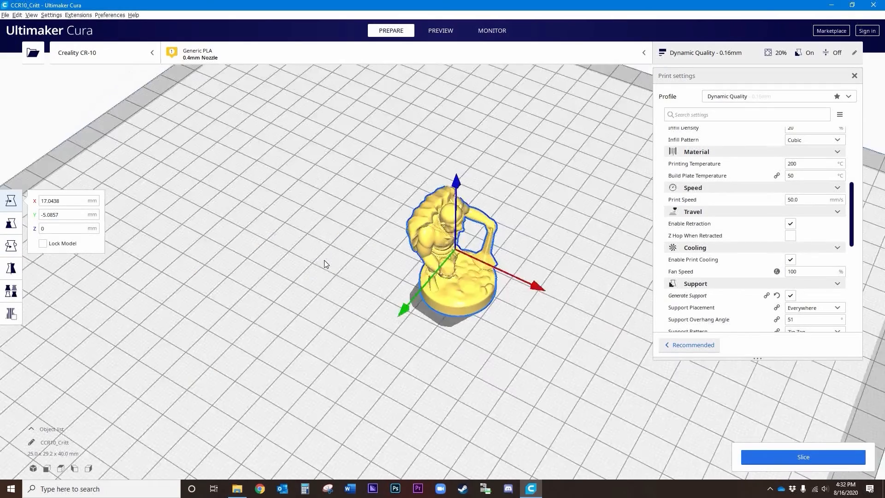
Slice the giant model and inspect its supports in the layer preview.
{"action": "right_click_drag", "start_coordinate": [325, 261], "coordinate": [326, 260]}
{"action": "scroll", "coordinate": [327, 260], "scroll_direction": "up", "scroll_amount": 4}
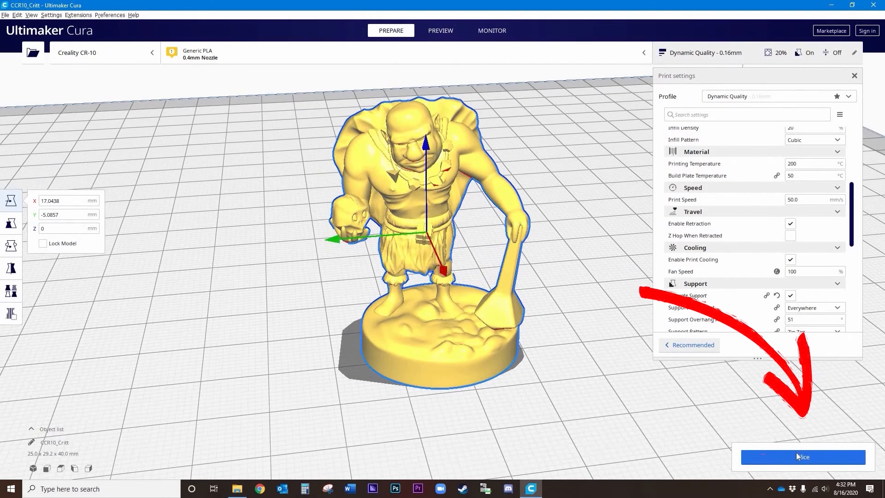
{"action": "left_click", "coordinate": [799, 459]}
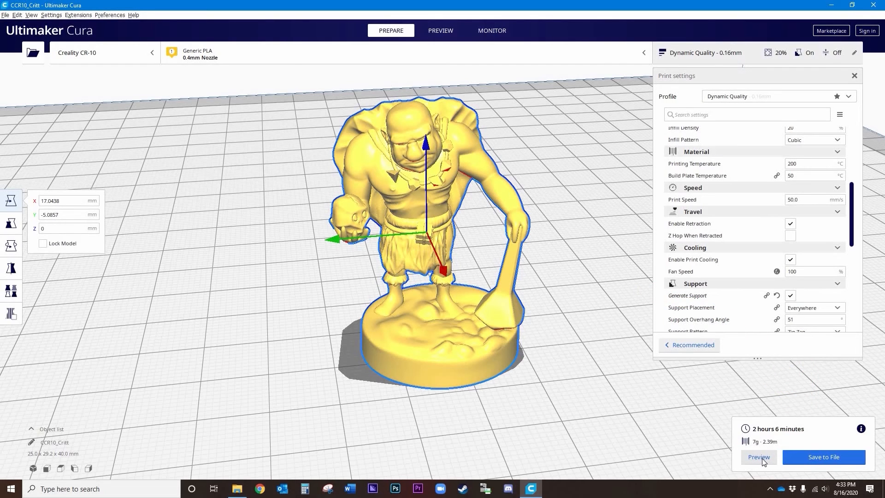
{"action": "left_click", "coordinate": [759, 458]}
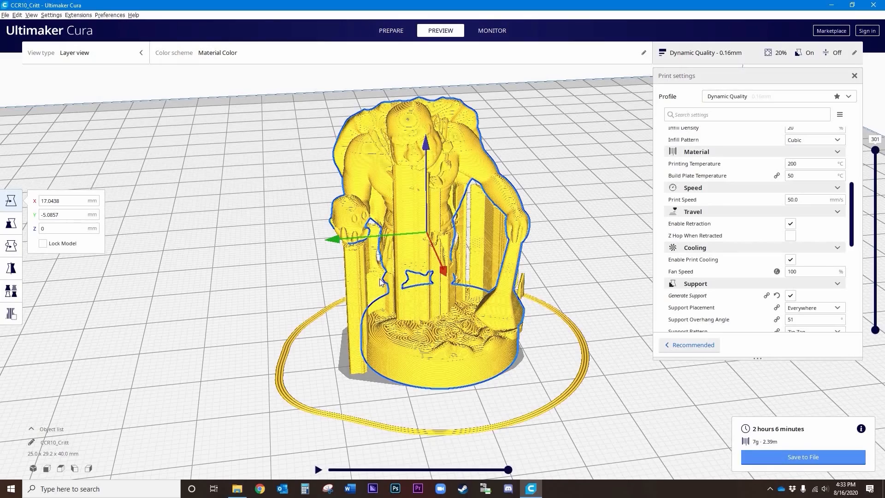
{"action": "right_click_drag", "start_coordinate": [564, 269], "coordinate": [441, 354]}
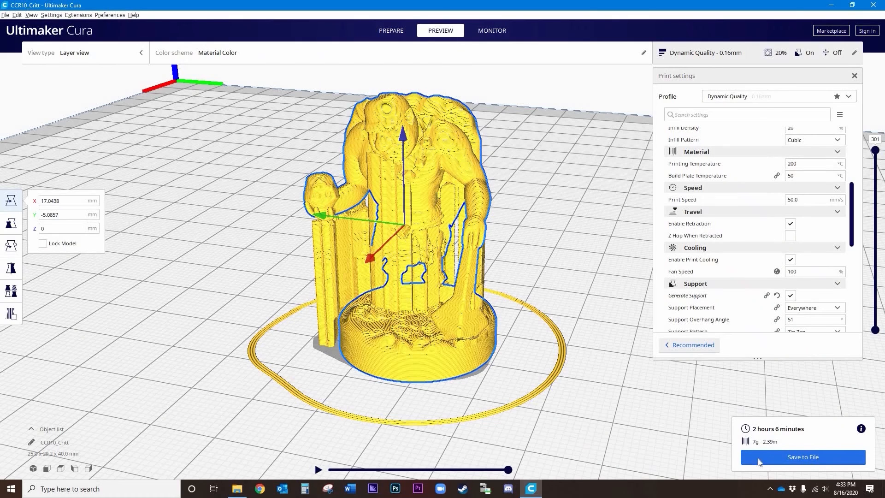